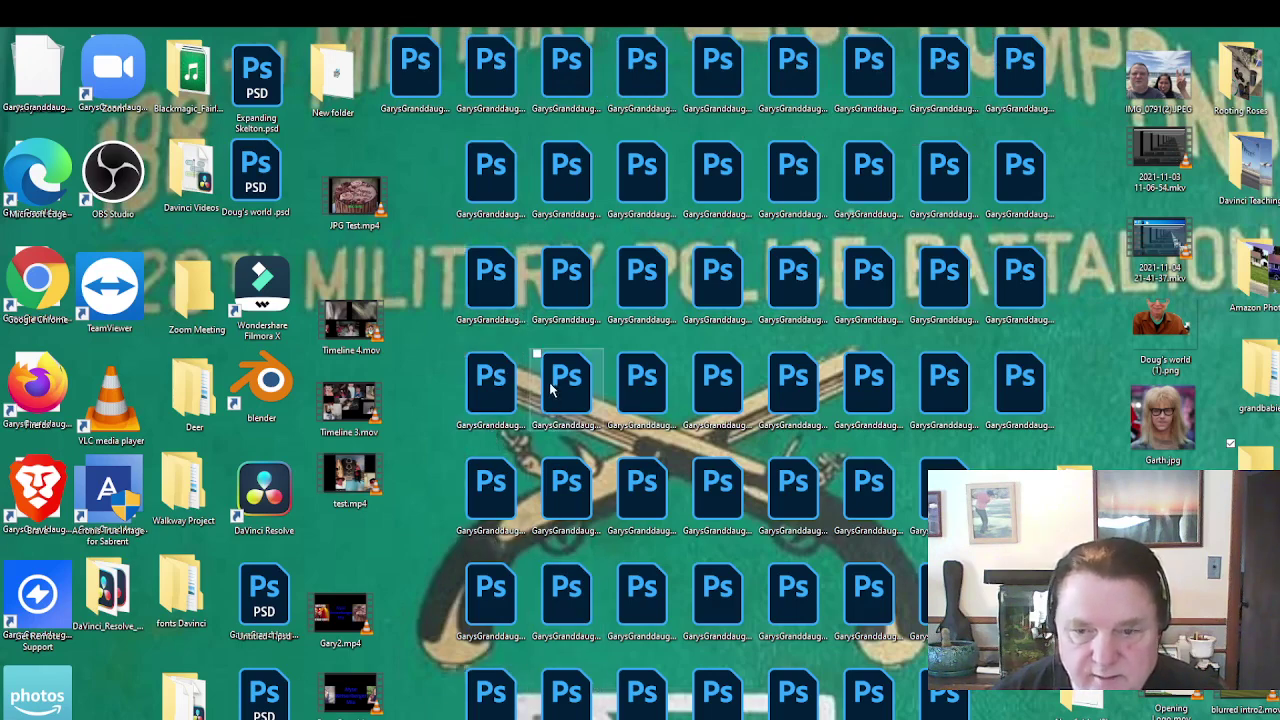
# Step: Drag a duplicated Ps .cin icon from the top of the grid to the desktop's right side
pyautogui.moveTo(415, 70)
pyautogui.mouseDown()
pyautogui.moveTo(985, 468)
pyautogui.moveTo(960, 480)
pyautogui.mouseUp()
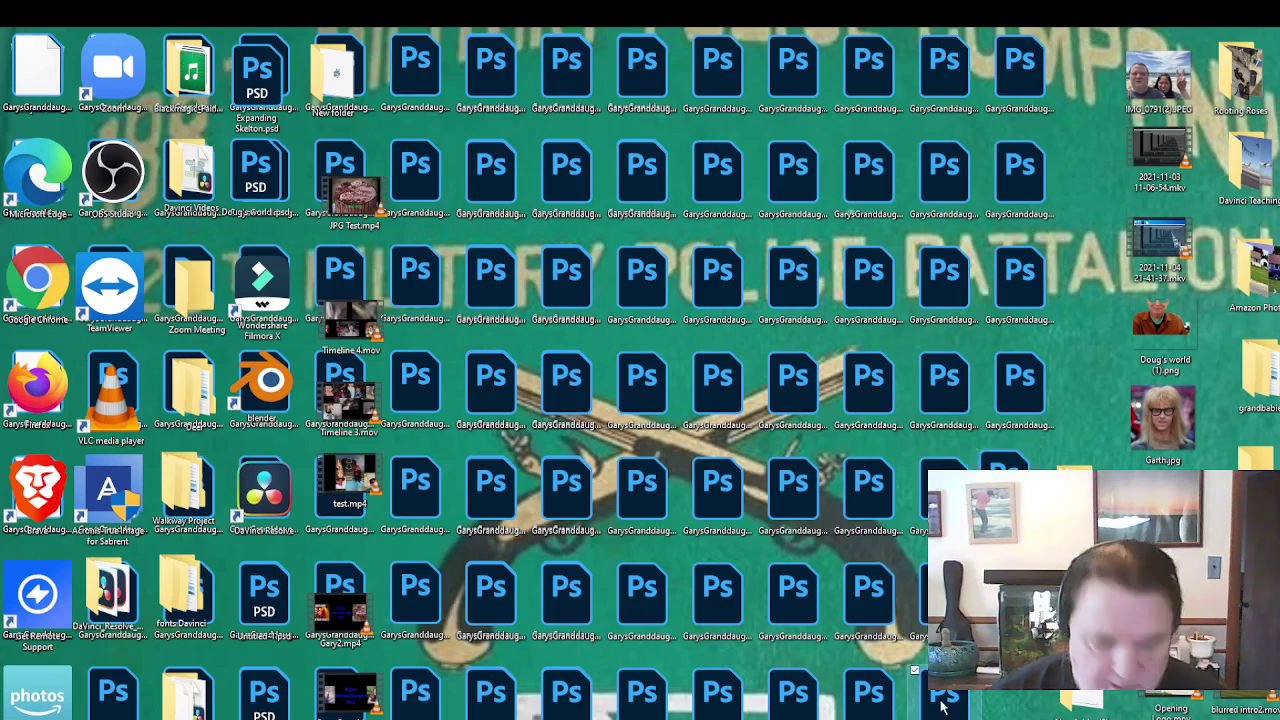
# Step: Delete the bottom row of duplicates, then marquee-select and delete the central Ps icon block
pyautogui.keyDown('shift'); pyautogui.click(425, 700); pyautogui.keyUp('shift')
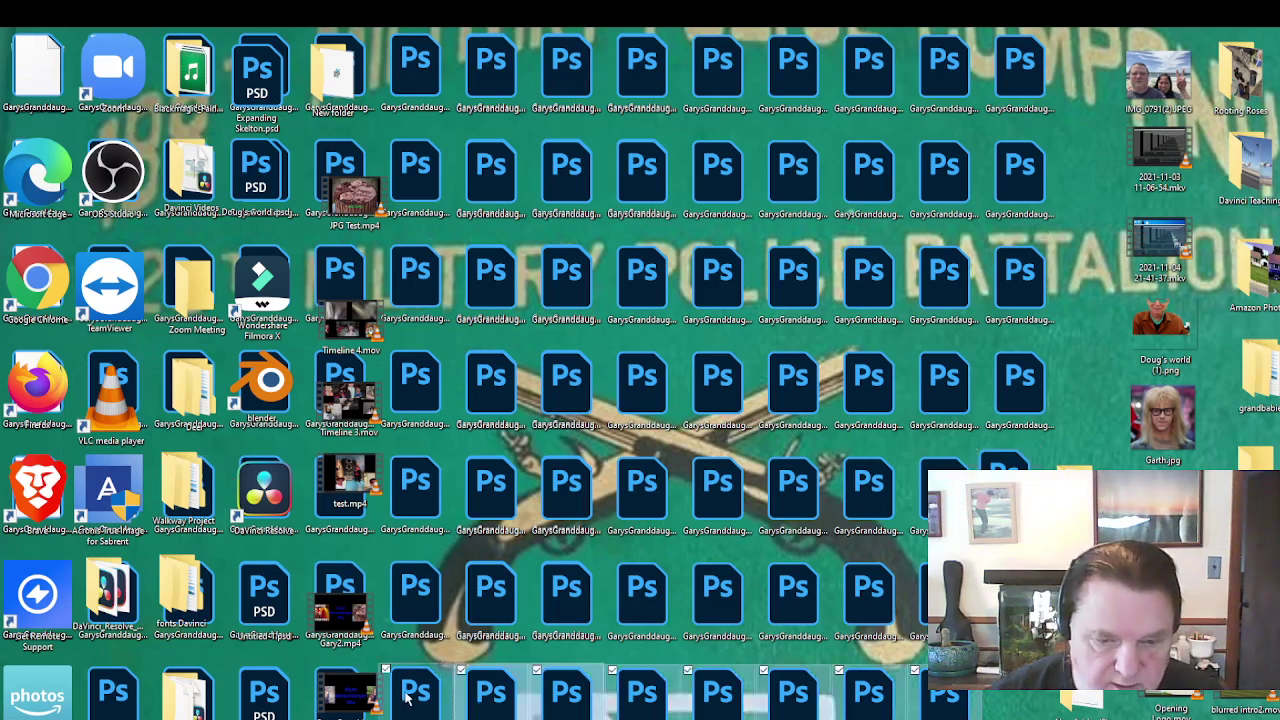
pyautogui.press('Delete')
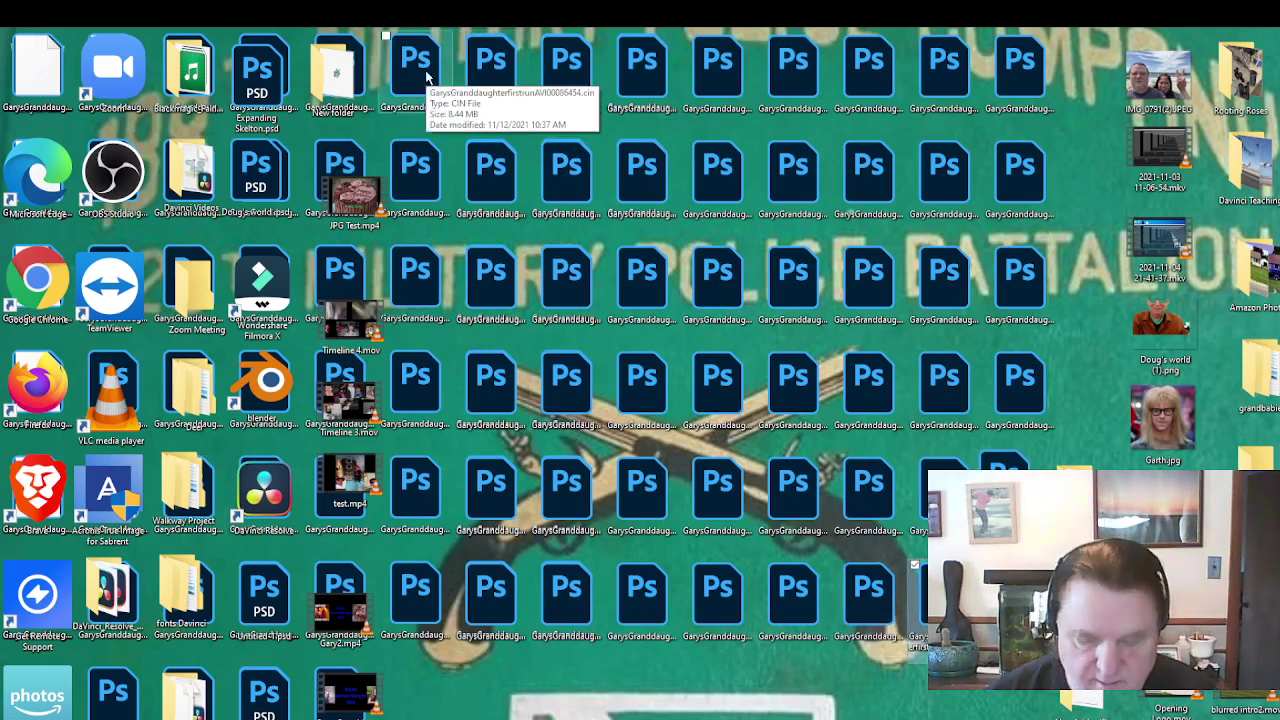
pyautogui.hotkey('ctrl', 'a')
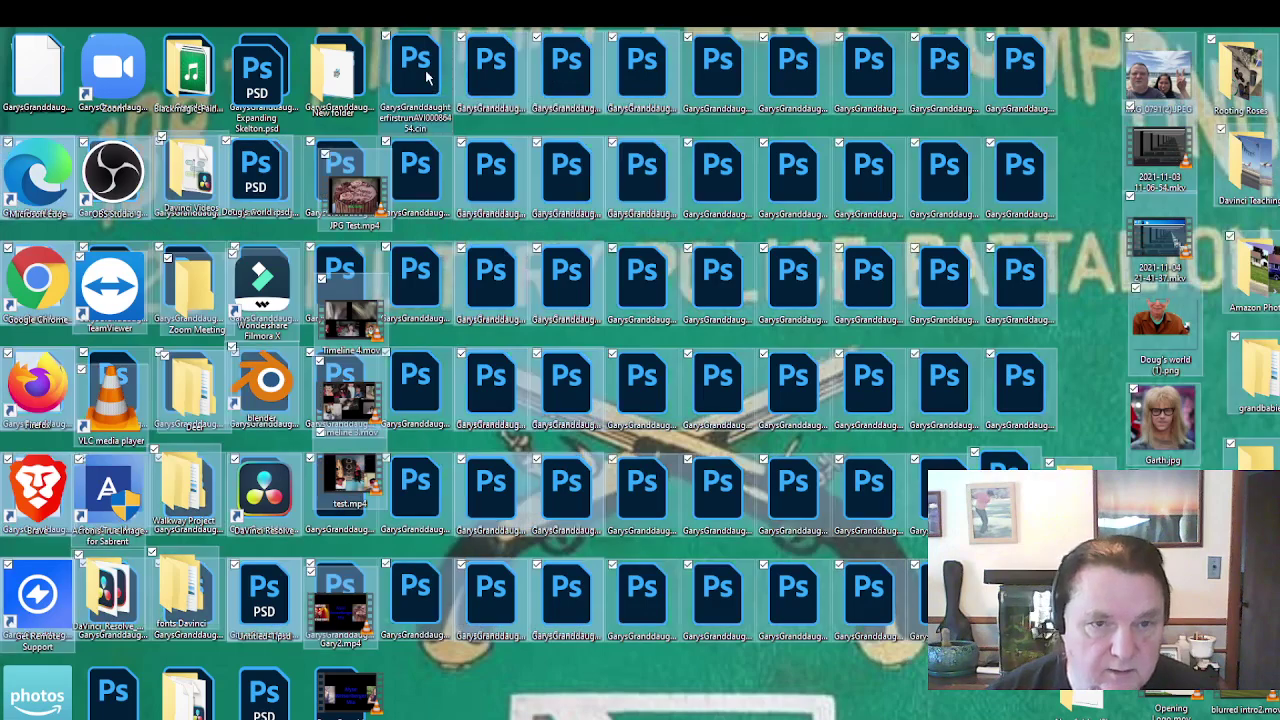
pyautogui.click(425, 78)
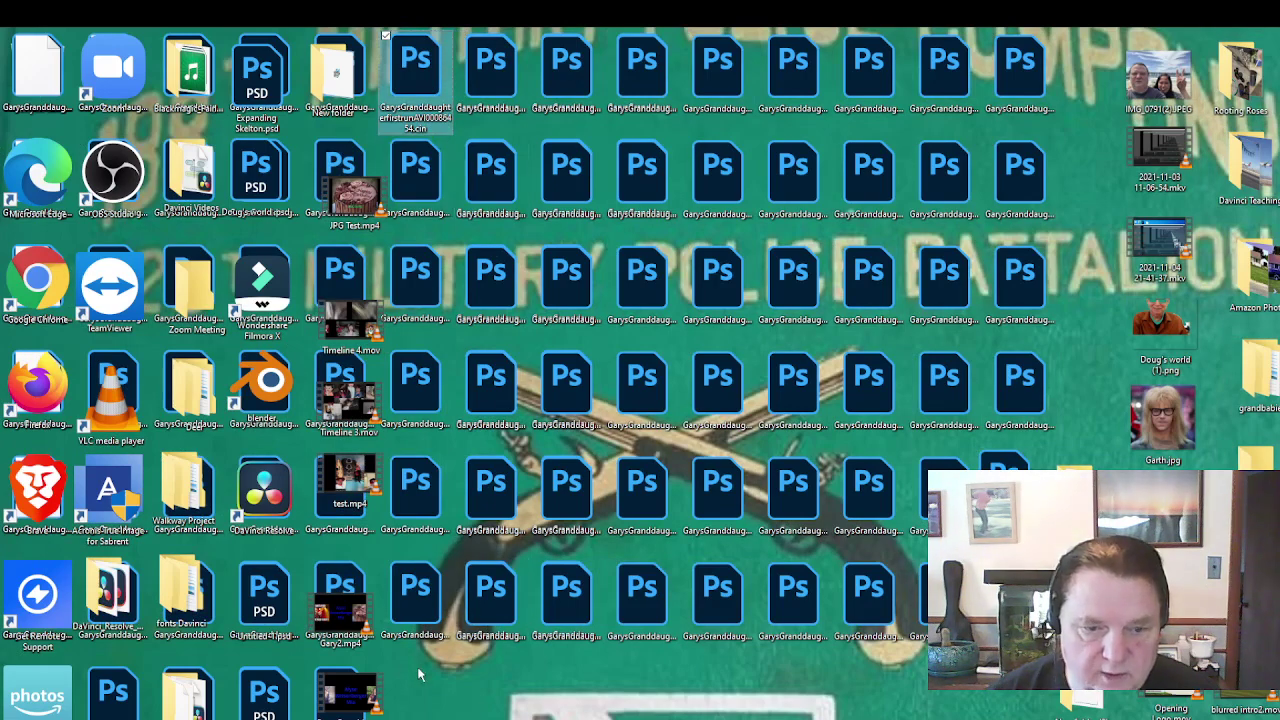
pyautogui.moveTo(418, 668)
pyautogui.mouseDown()
pyautogui.moveTo(468, 178)
pyautogui.moveTo(1017, 55)
pyautogui.mouseUp()
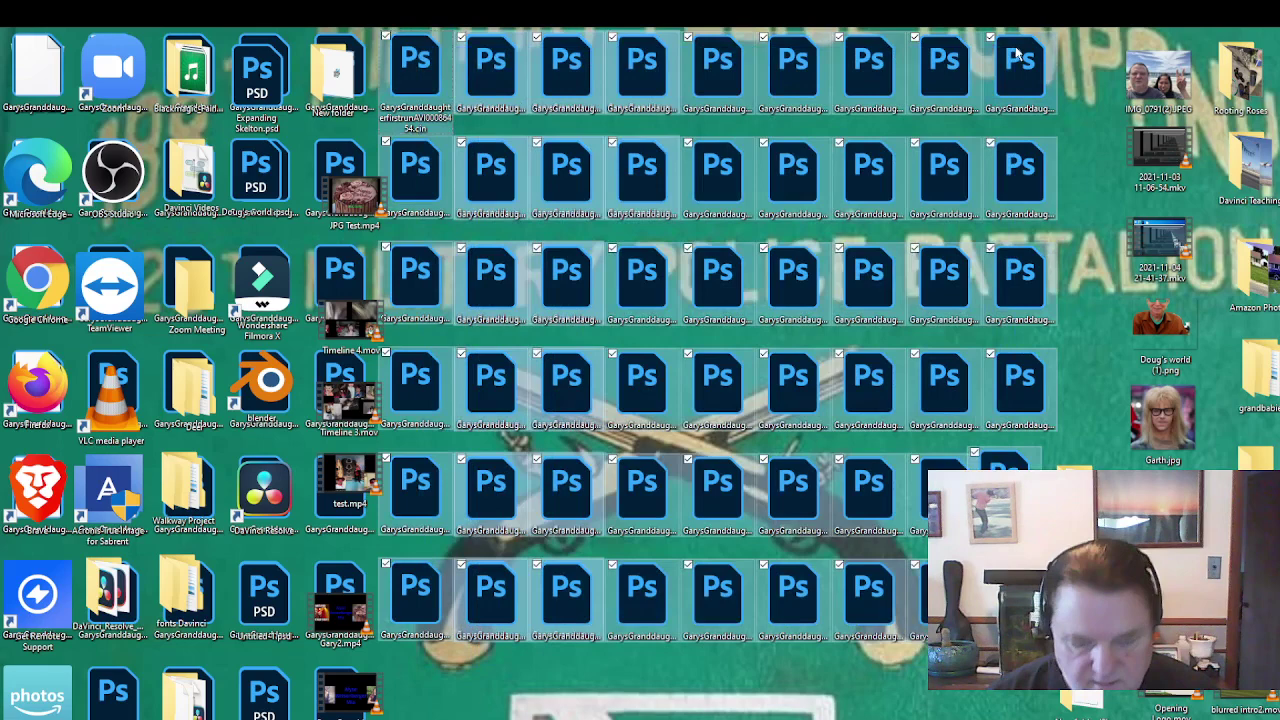
pyautogui.press('Delete')
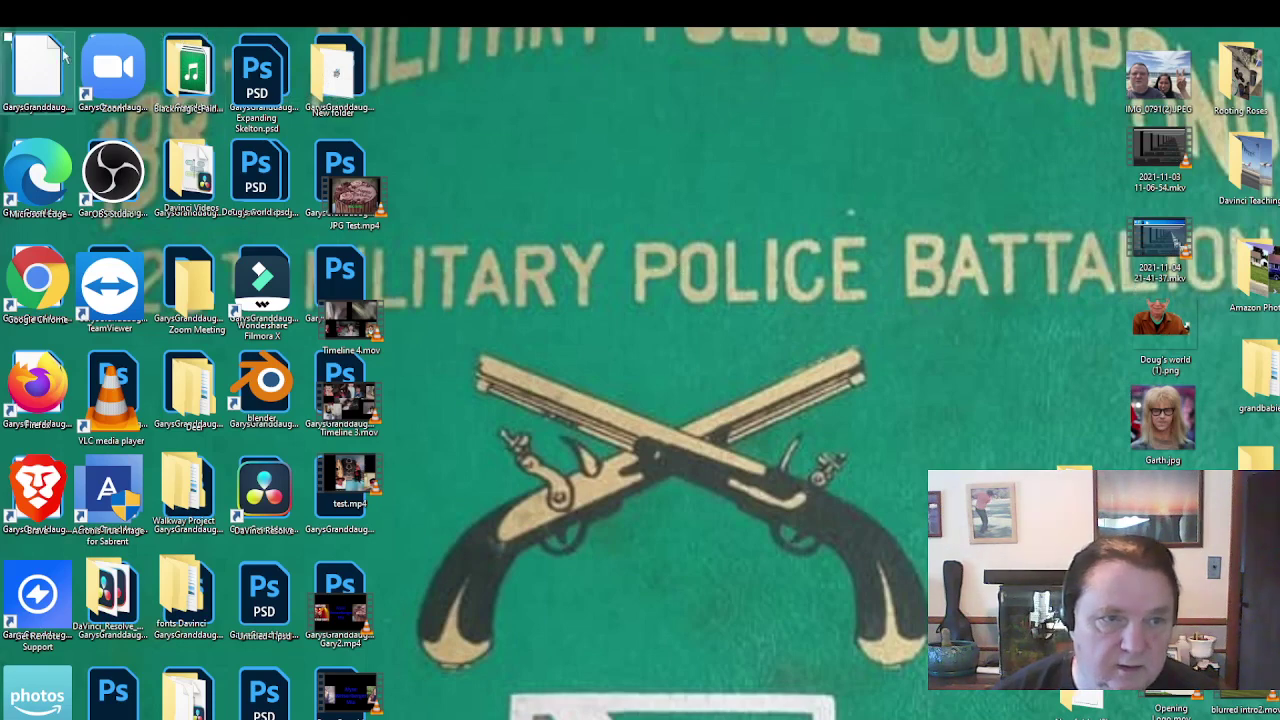
# Step: Pull stray .cin duplicates out from under the left-hand desktop icons
pyautogui.click(184, 44)
pyautogui.moveTo(184, 44); pyautogui.dragTo(331, 42)
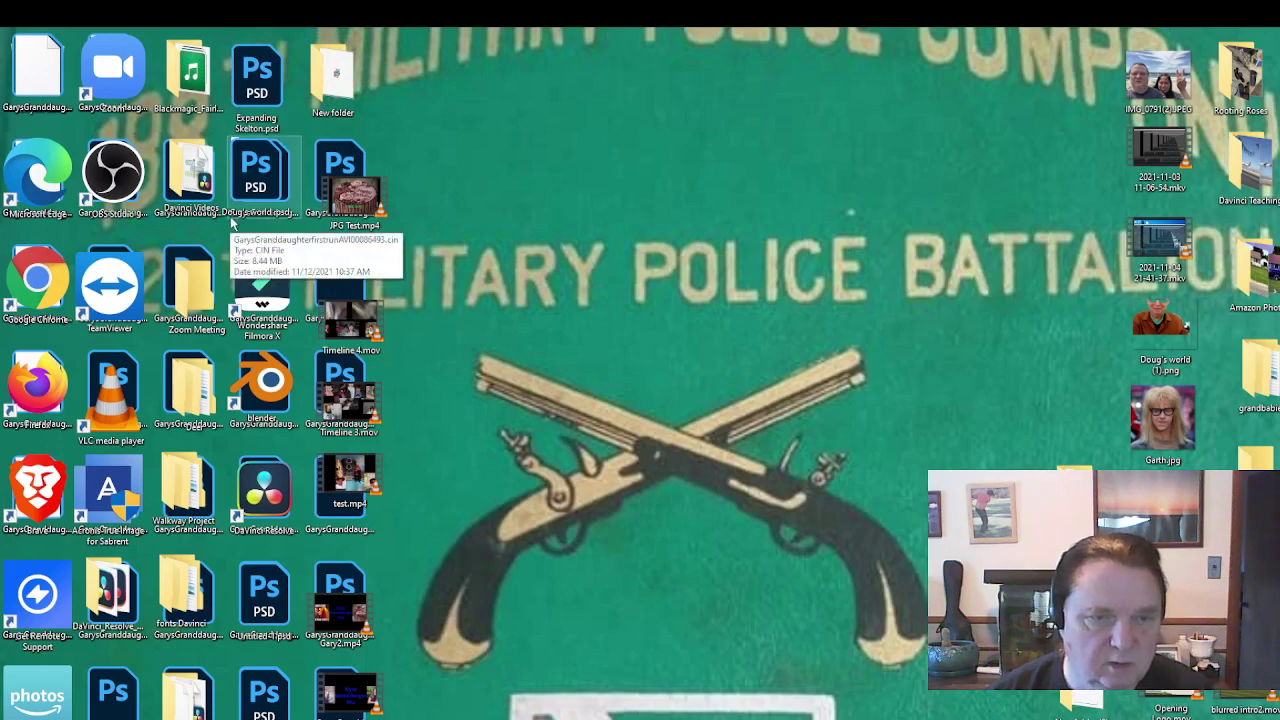
pyautogui.click(290, 162)
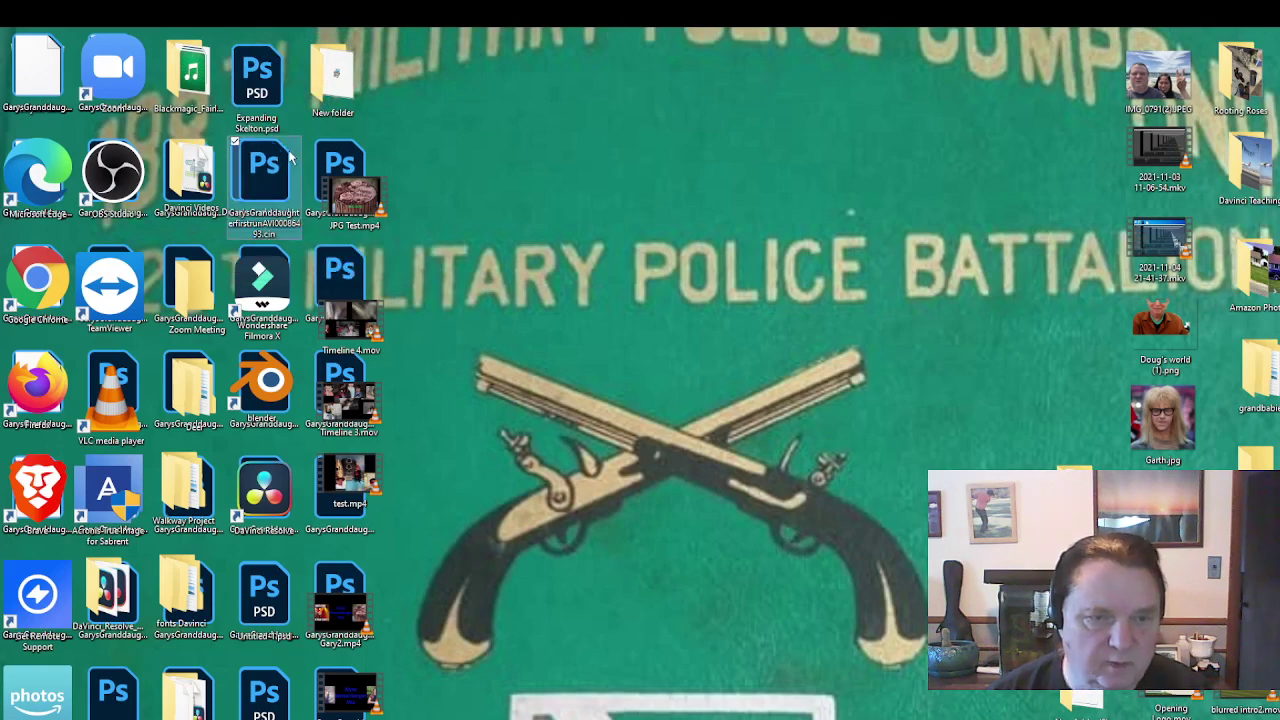
pyautogui.moveTo(290, 158); pyautogui.dragTo(192, 212)
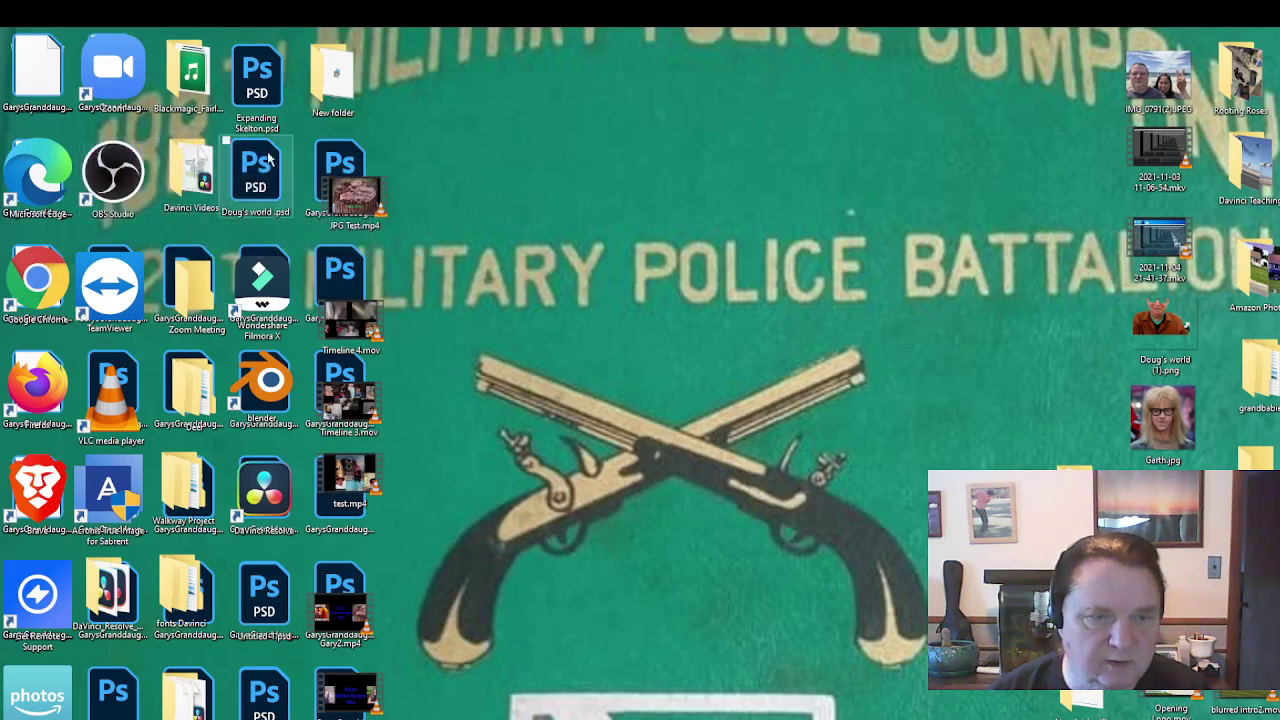
pyautogui.moveTo(90, 143); pyautogui.dragTo(330, 158)
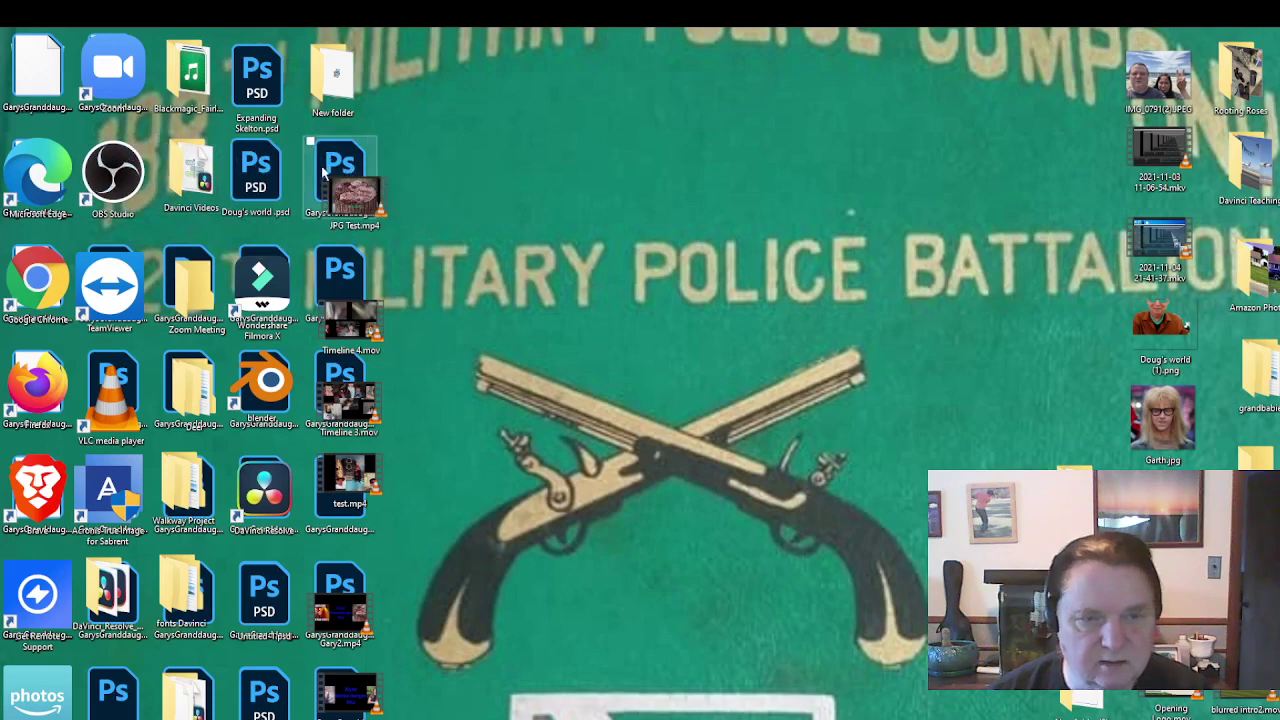
# Step: Move the duplicate off JPG Test.mp4 and delete the leftover lower-middle Ps icons
pyautogui.click(325, 172)
pyautogui.moveTo(325, 172)
pyautogui.mouseDown()
pyautogui.moveTo(113, 257)
pyautogui.moveTo(250, 258)
pyautogui.moveTo(326, 240)
pyautogui.moveTo(130, 343)
pyautogui.moveTo(245, 359)
pyautogui.mouseUp()
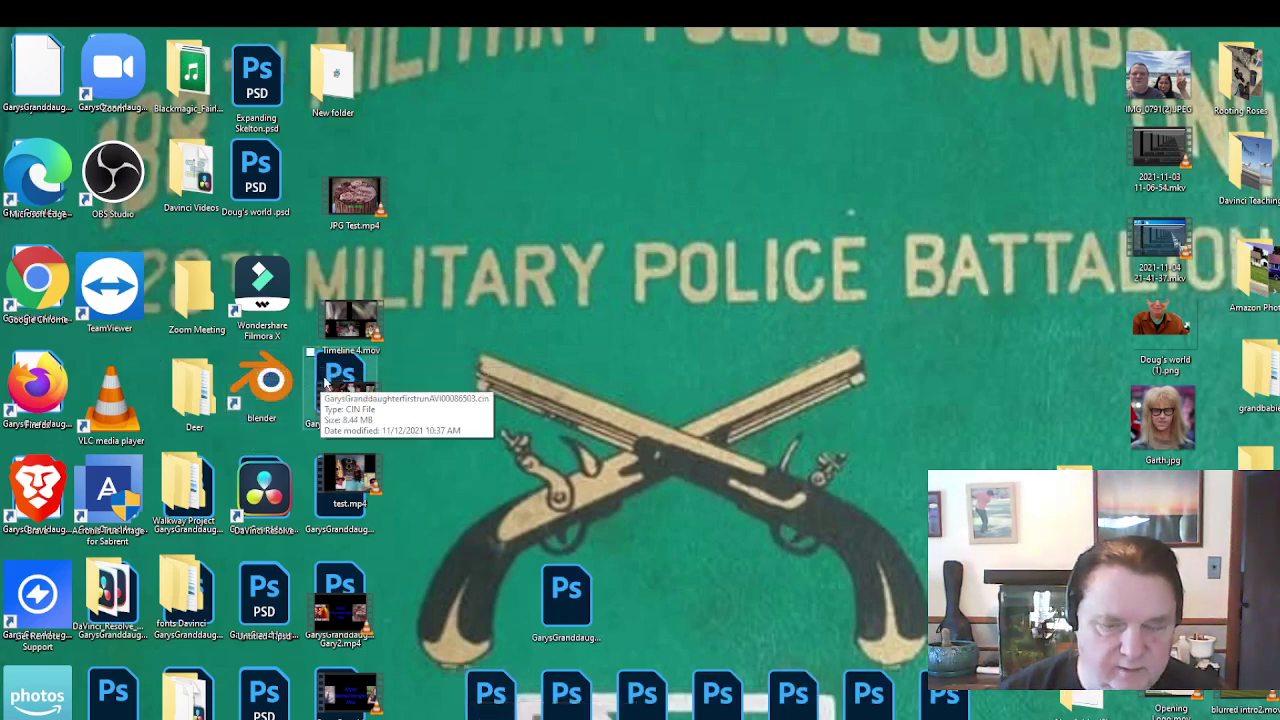
pyautogui.moveTo(464, 579); pyautogui.dragTo(928, 719)
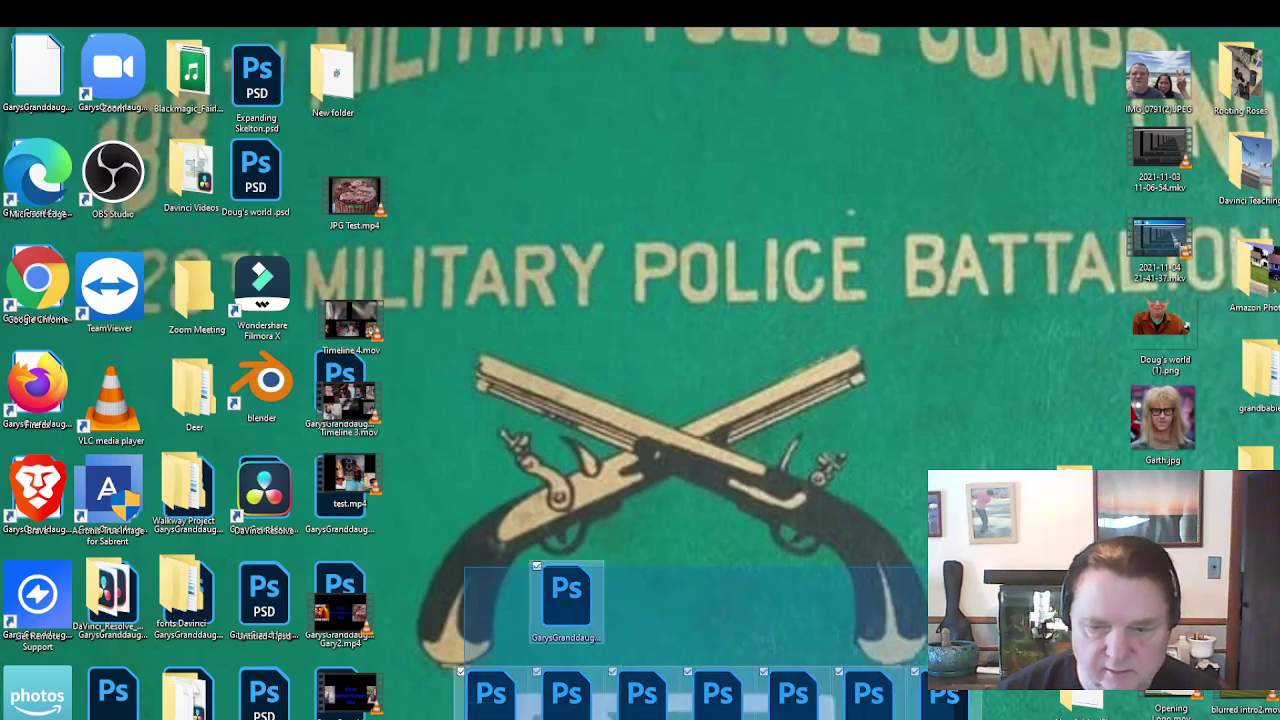
pyautogui.press('Delete')
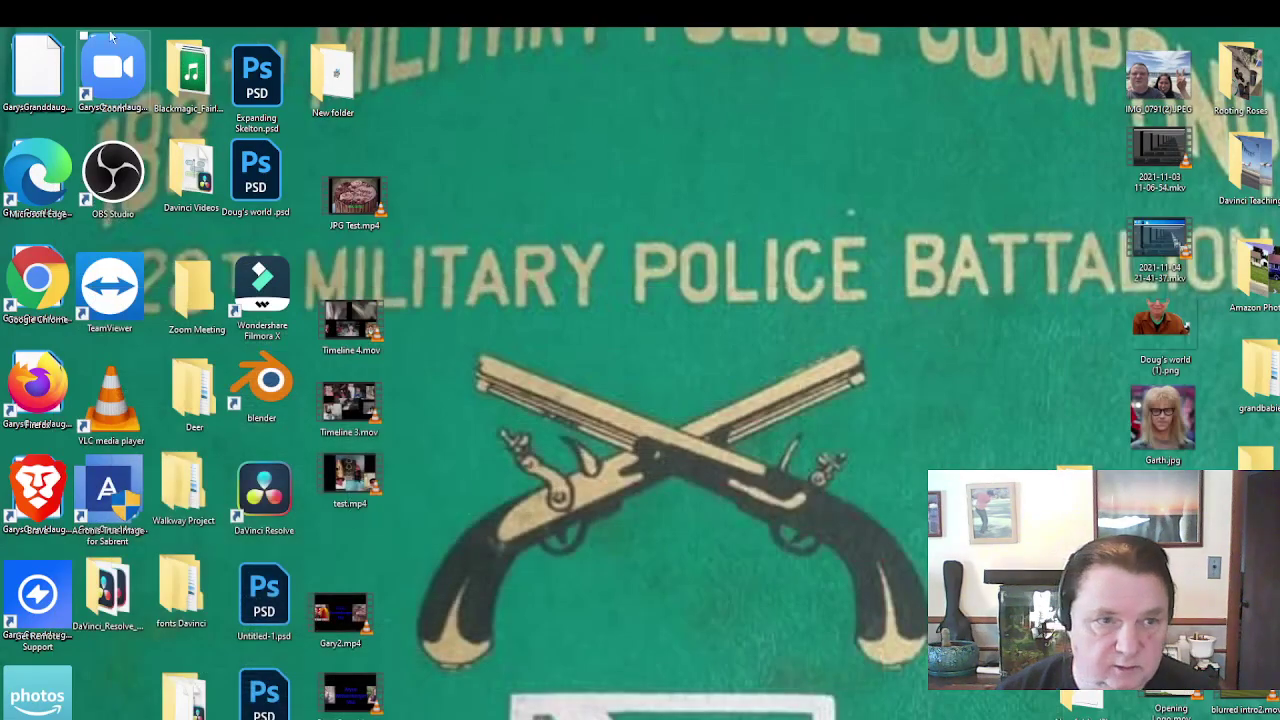
# Step: Review the deleted .cin and .j2c files in the Recycle Bin, then close it
pyautogui.doubleClick(40, 75)
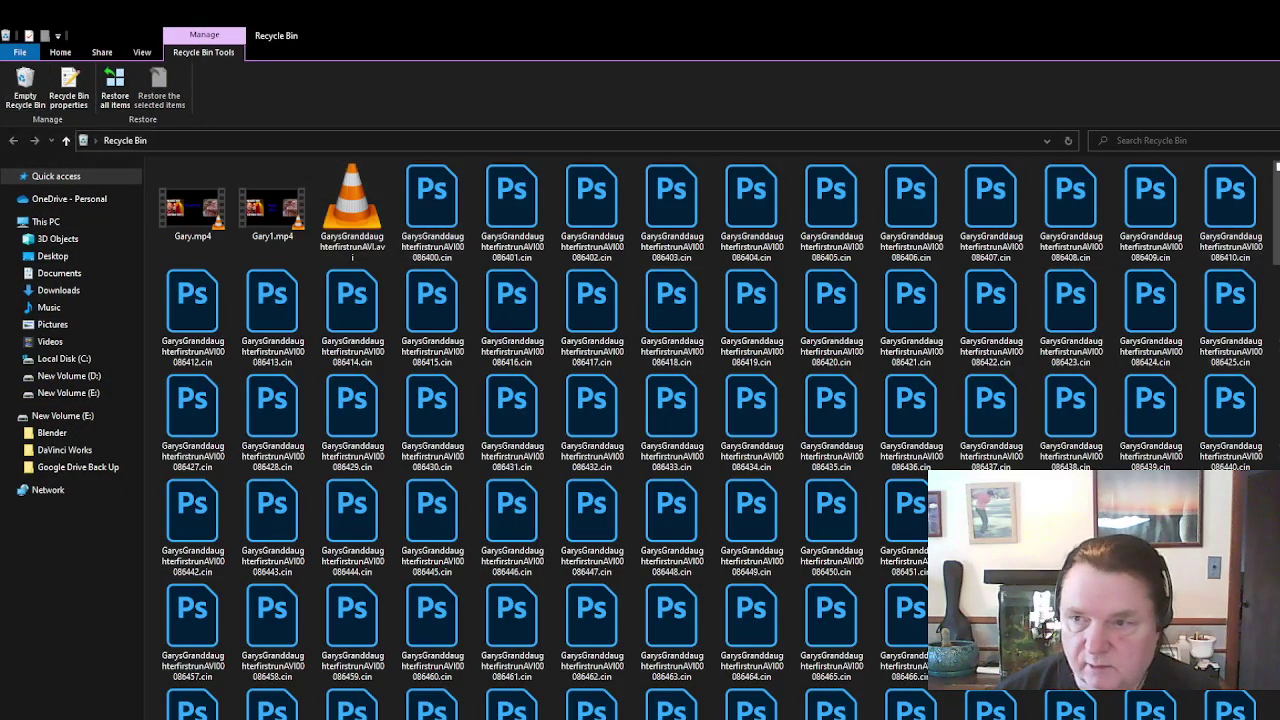
pyautogui.scroll(-10, 1225, 228)
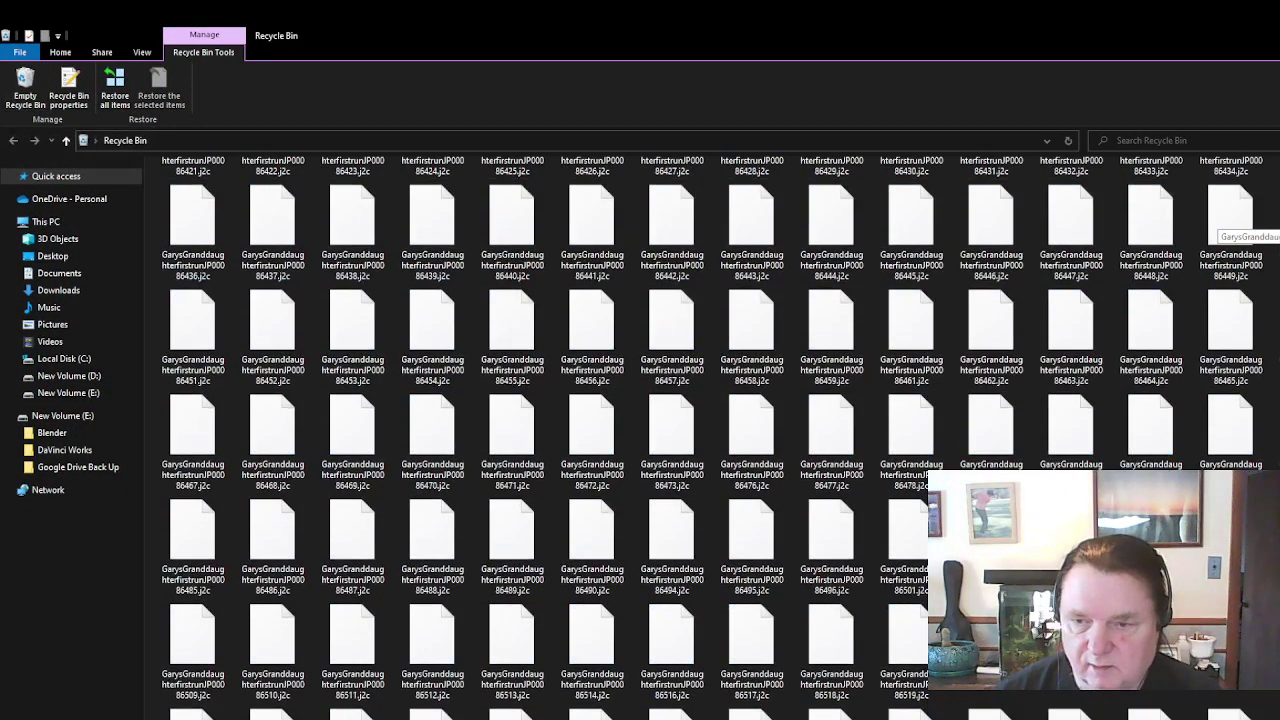
pyautogui.scroll(-1, 1225, 230)
pyautogui.scroll(-1, 1225, 230)
pyautogui.scroll(-1, 1225, 230)
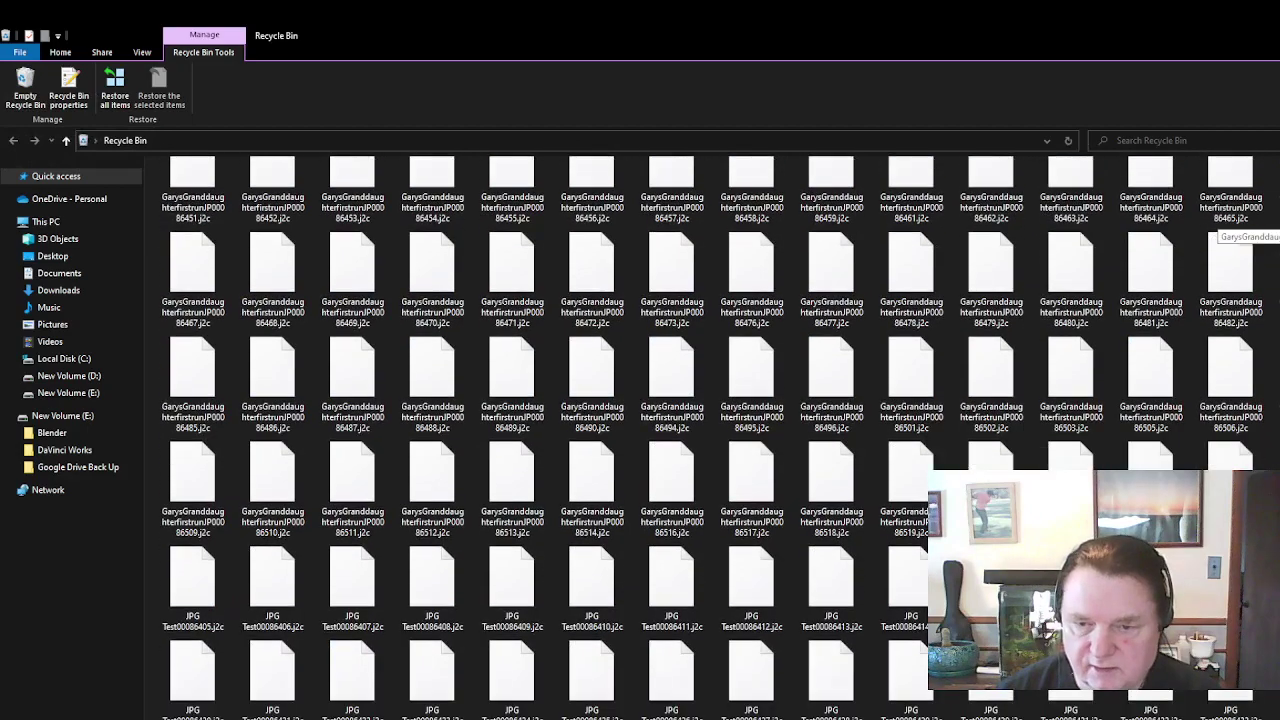
pyautogui.scroll(-1, 1225, 230)
pyautogui.scroll(-2, 1225, 230)
pyautogui.scroll(-1, 1225, 230)
pyautogui.scroll(-2, 1225, 230)
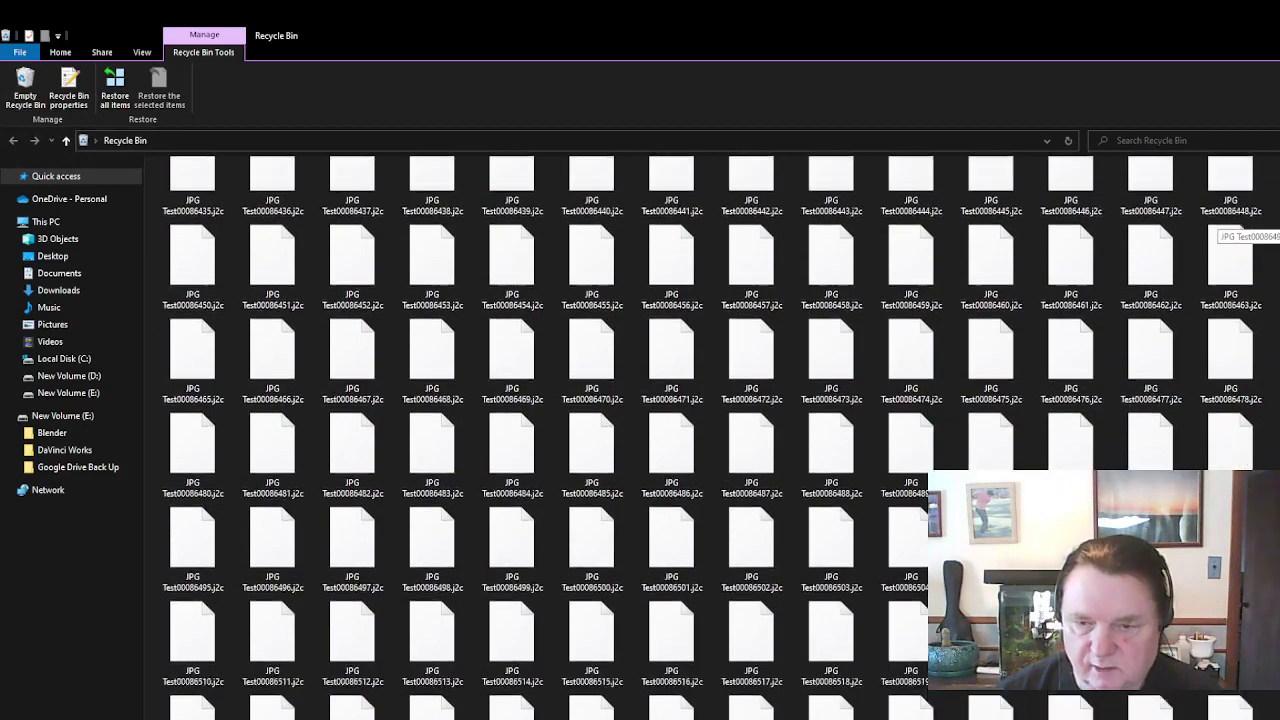
pyautogui.scroll(-1, 1225, 230)
pyautogui.scroll(1, 1225, 230)
pyautogui.scroll(1, 1225, 230)
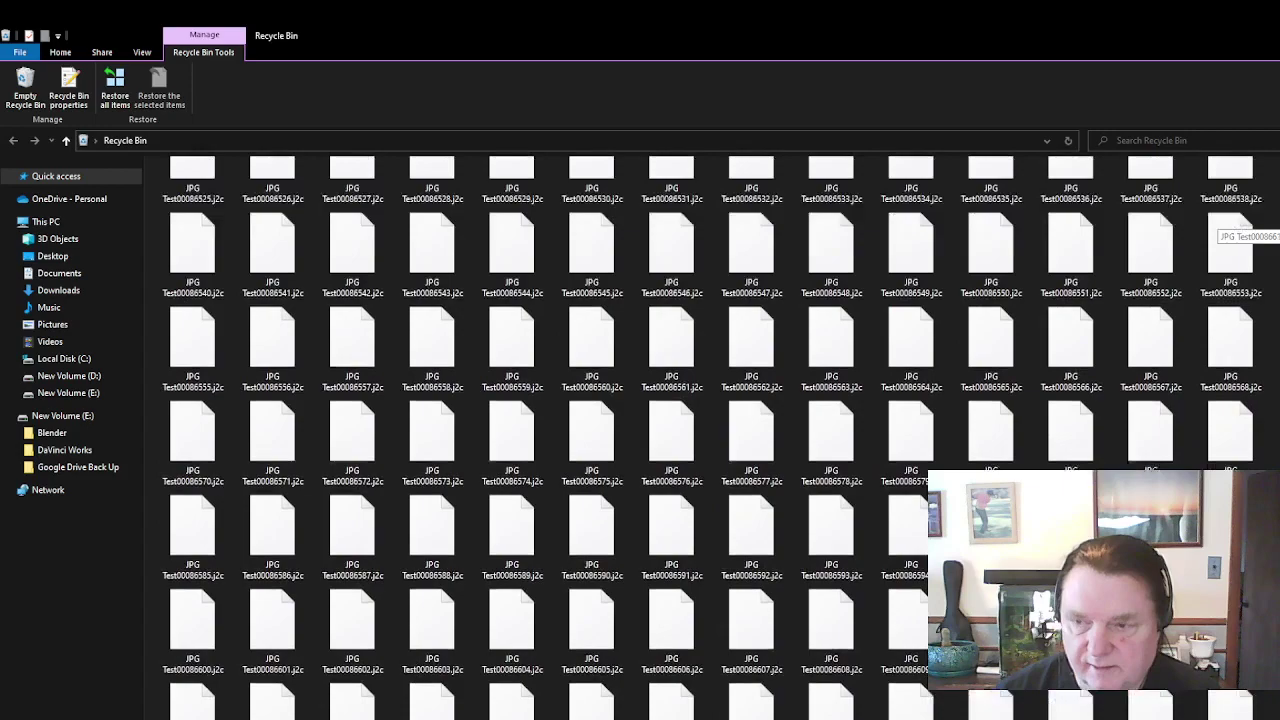
pyautogui.scroll(2, 1225, 230)
pyautogui.scroll(3, 1225, 230)
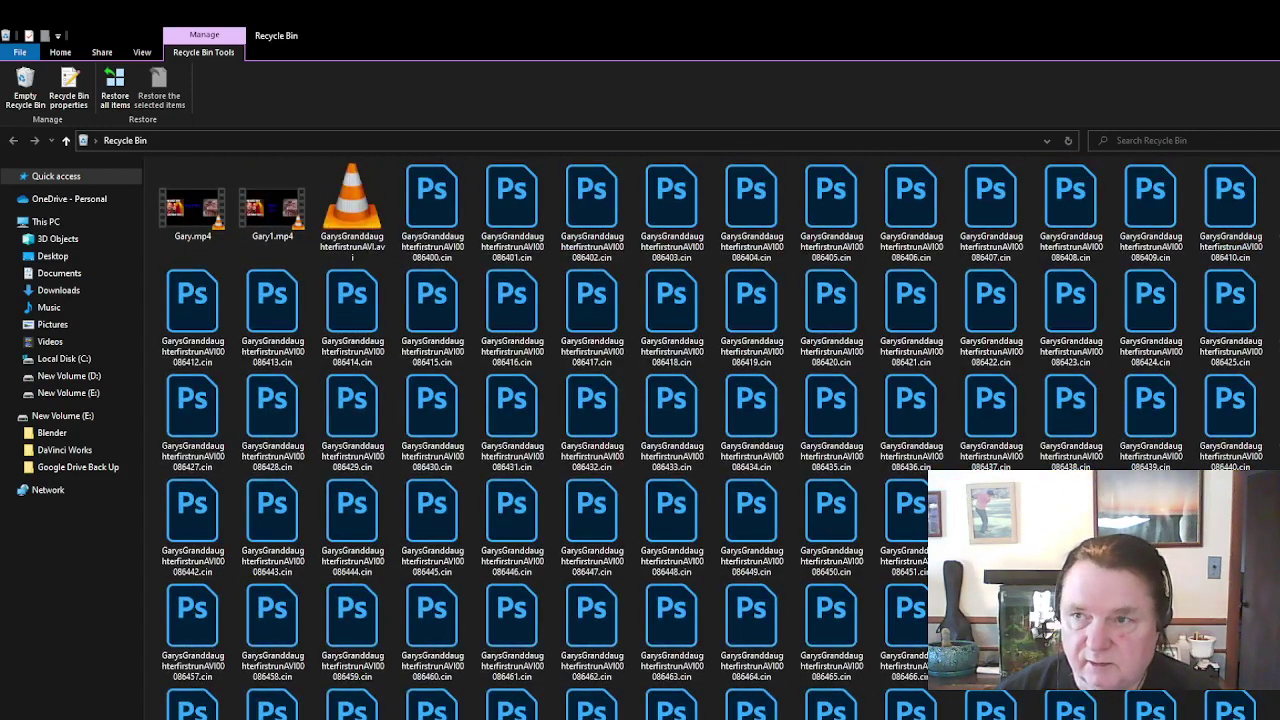
pyautogui.hotkey('alt', 'F4')
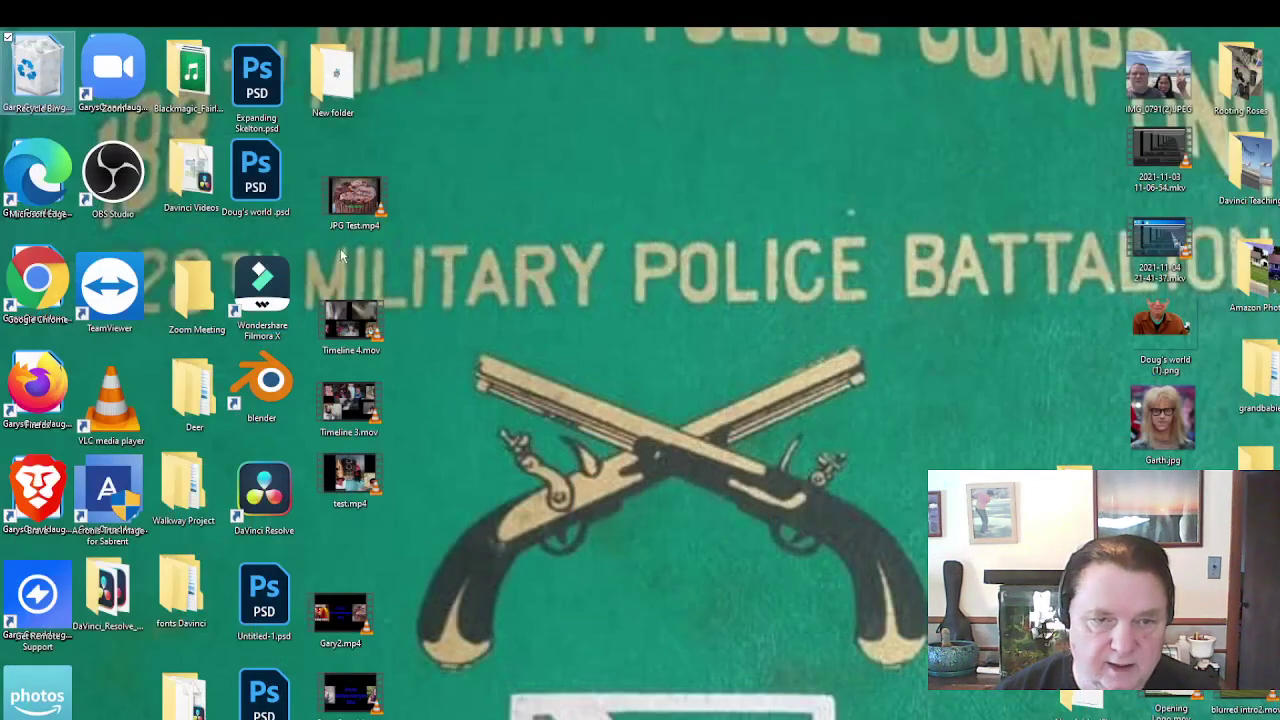
pyautogui.doubleClick(341, 320)
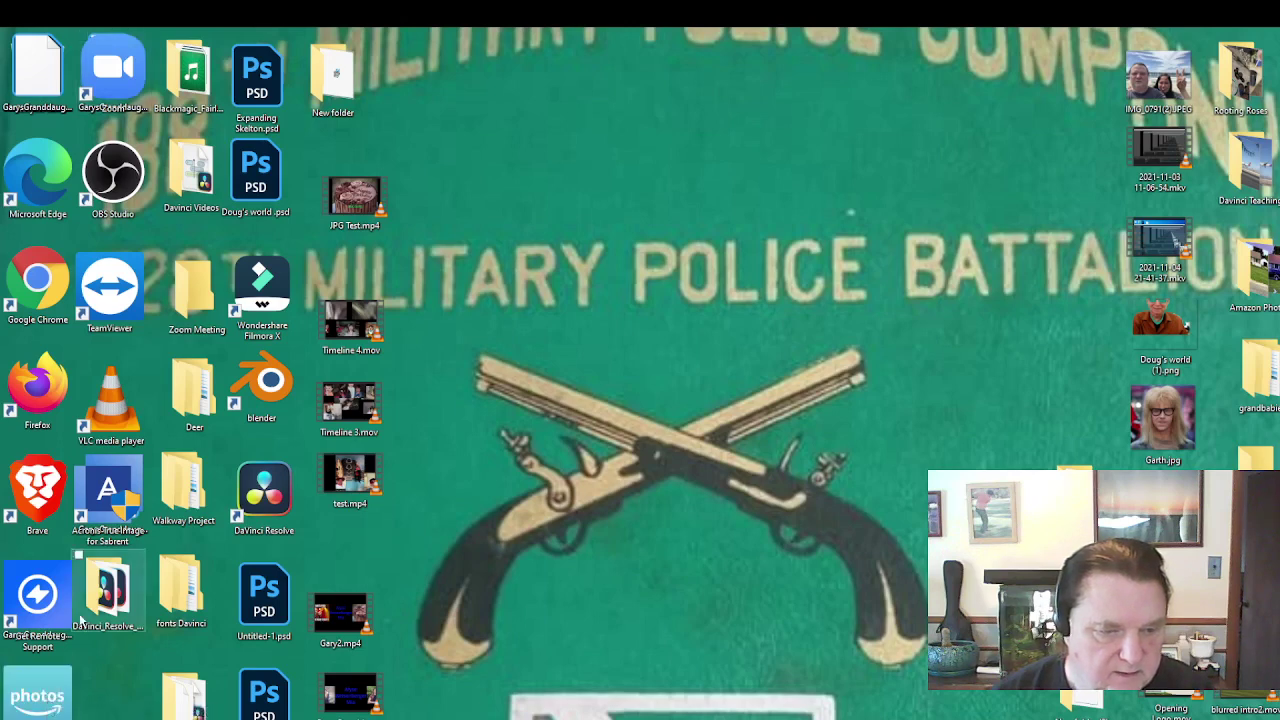
# Step: Check the stacked Acronis, DaVinci, Deer and Blackmagic icons for hidden duplicates
pyautogui.click(48, 608)
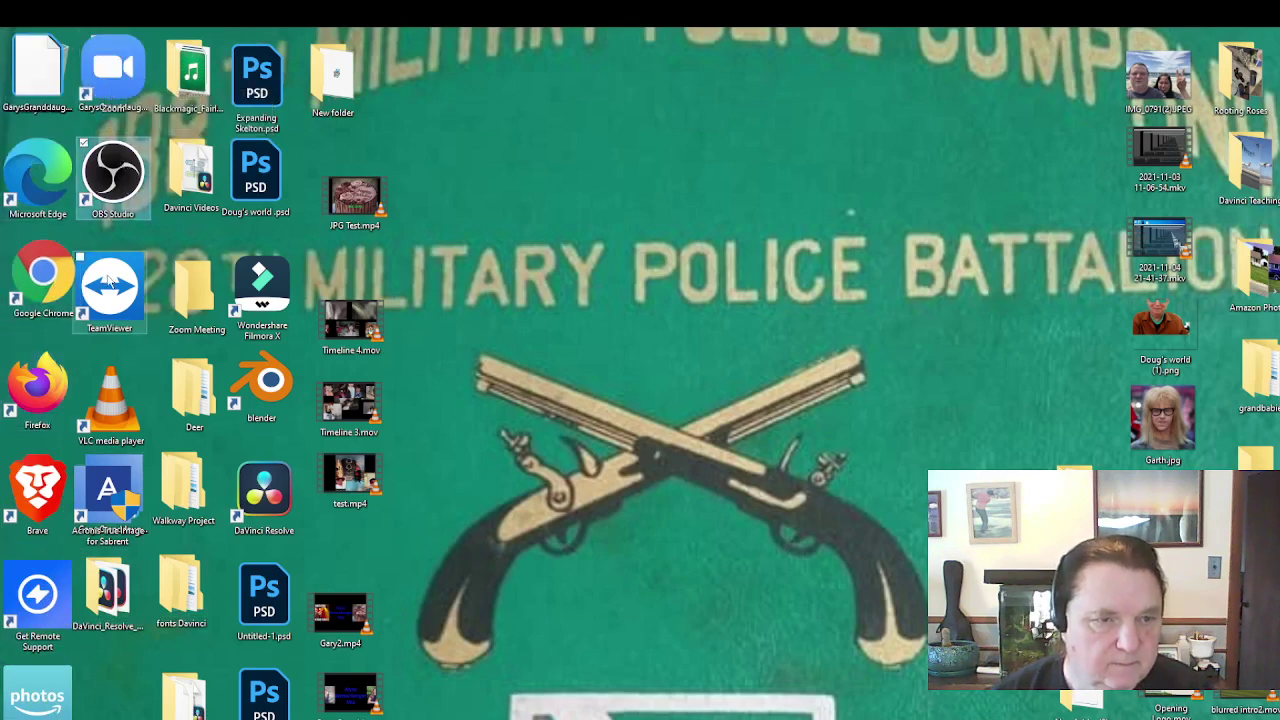
pyautogui.click(111, 400)
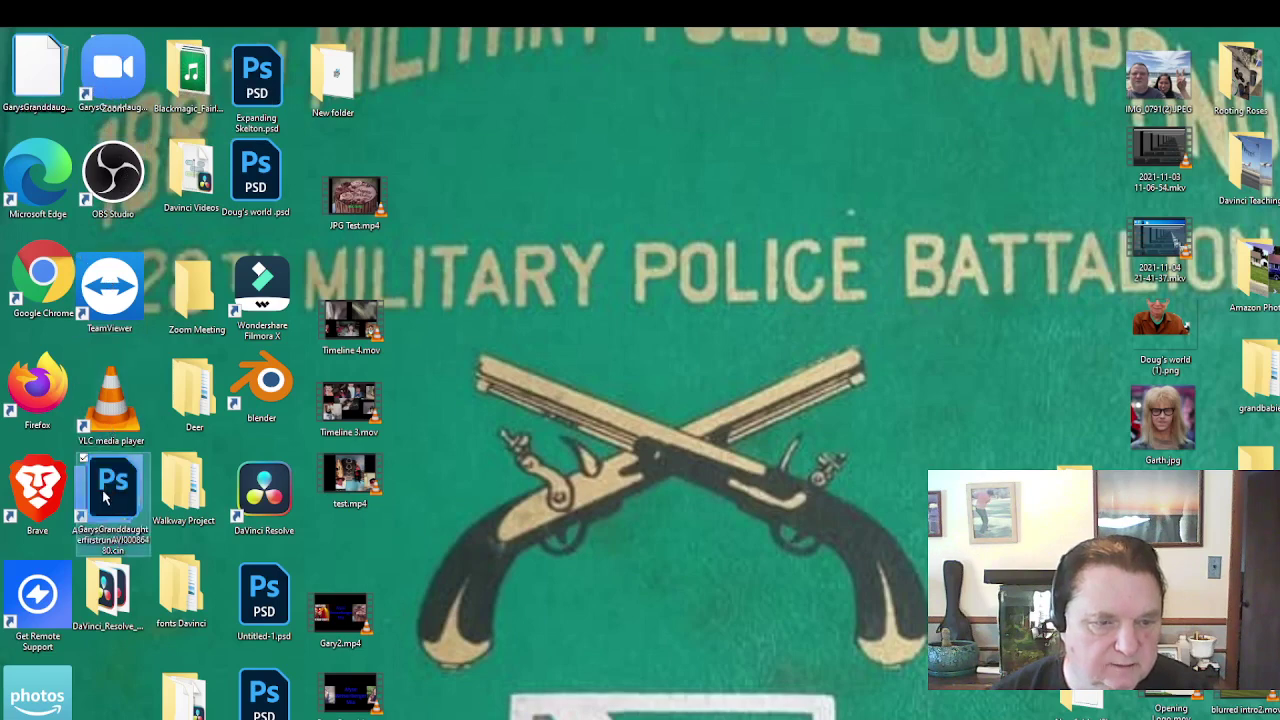
pyautogui.moveTo(105, 495); pyautogui.dragTo(106, 500)
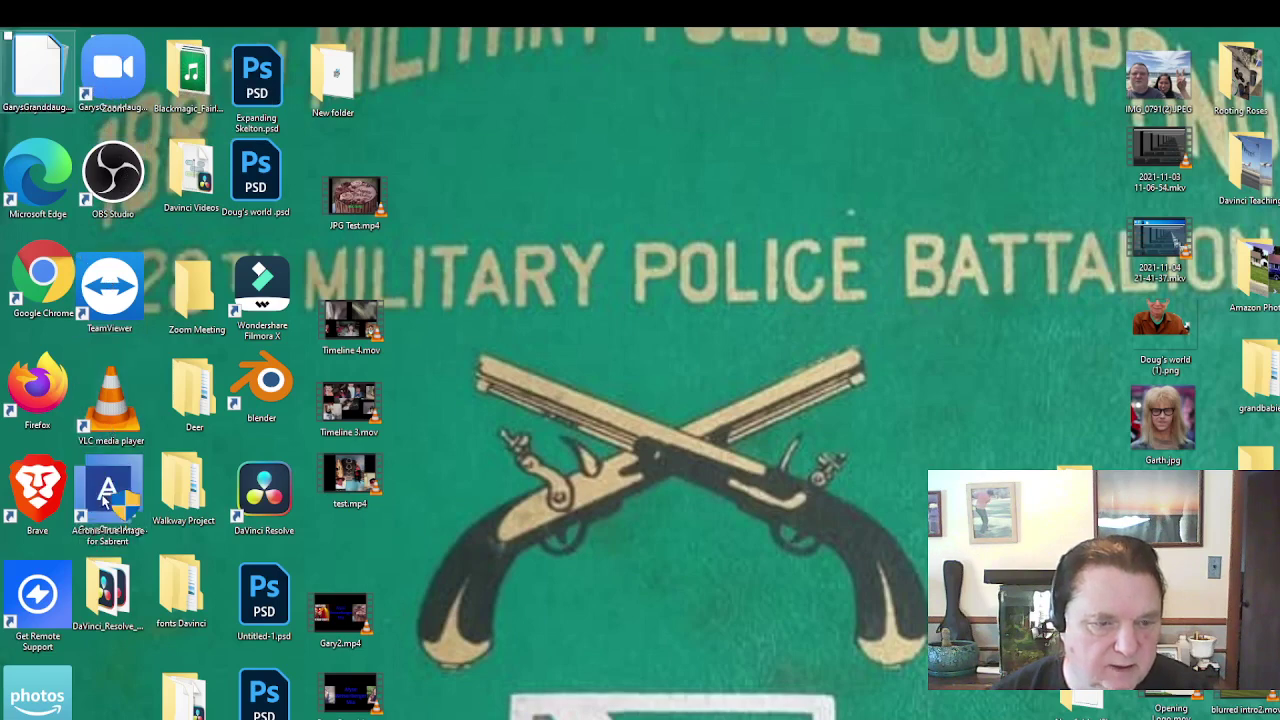
pyautogui.click(107, 592)
pyautogui.click(181, 695)
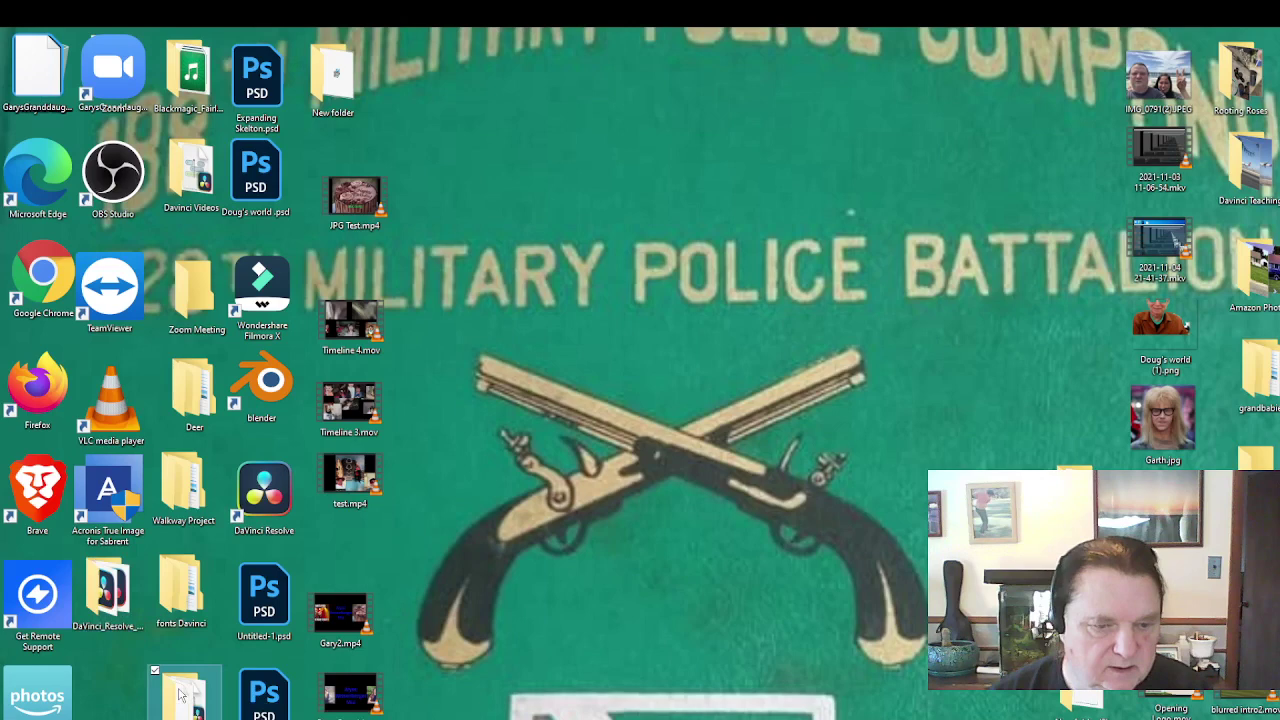
pyautogui.click(192, 392)
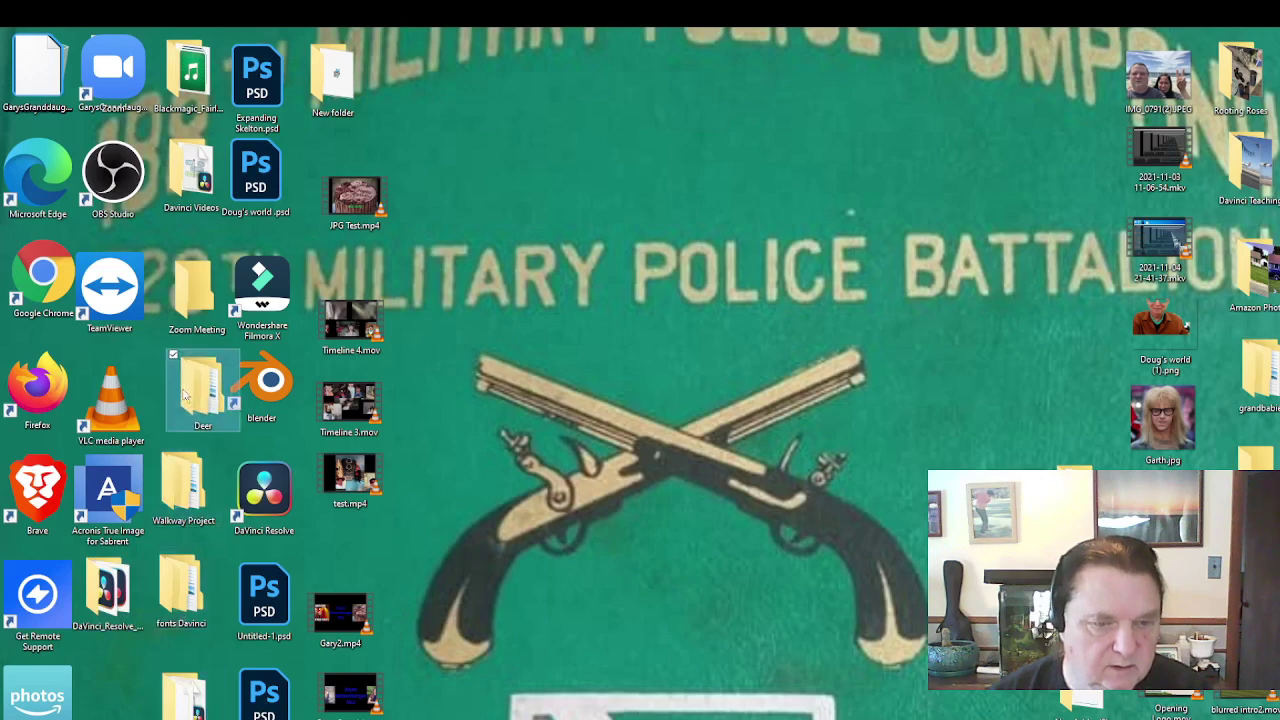
pyautogui.click(192, 300)
pyautogui.click(195, 200)
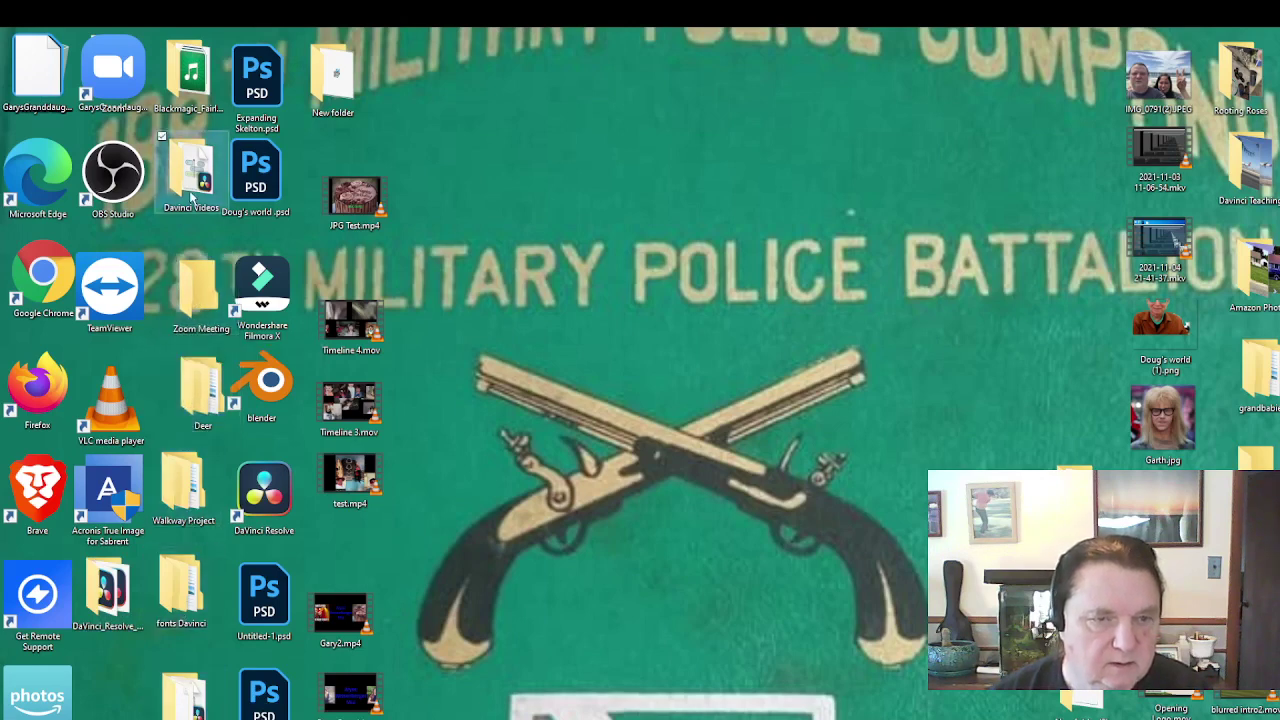
pyautogui.click(192, 102)
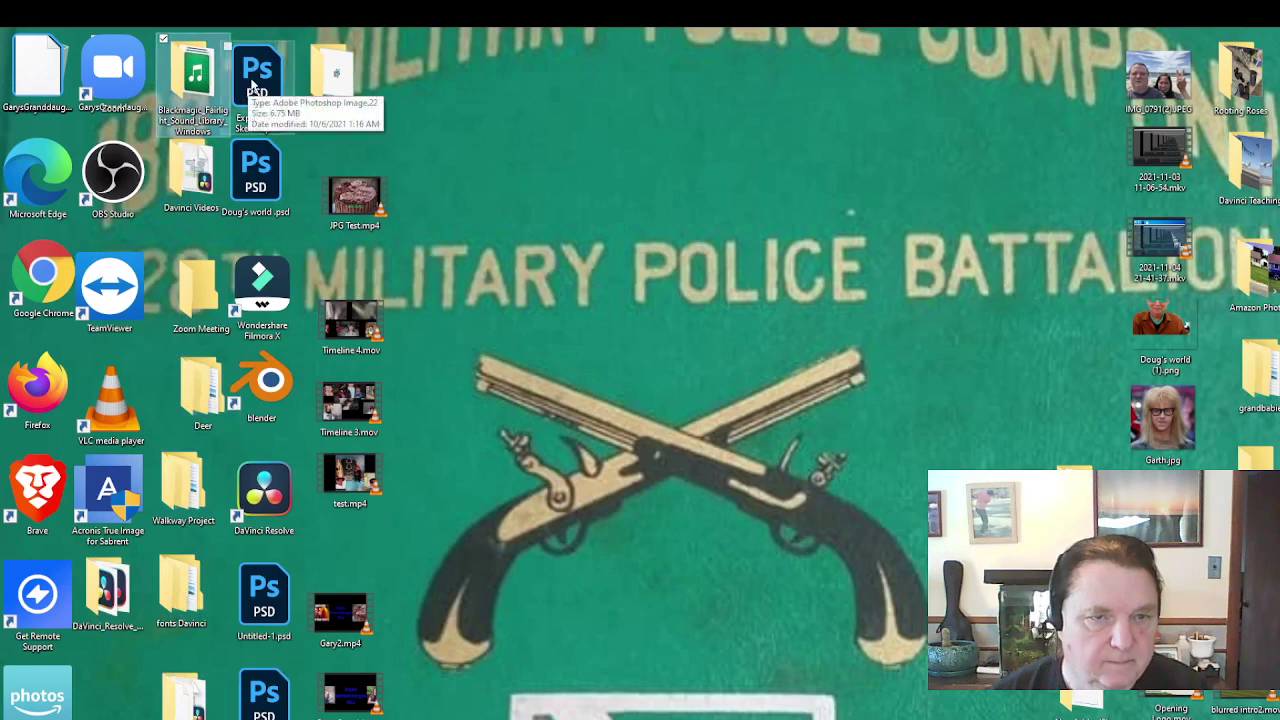
pyautogui.click(268, 170)
pyautogui.click(265, 288)
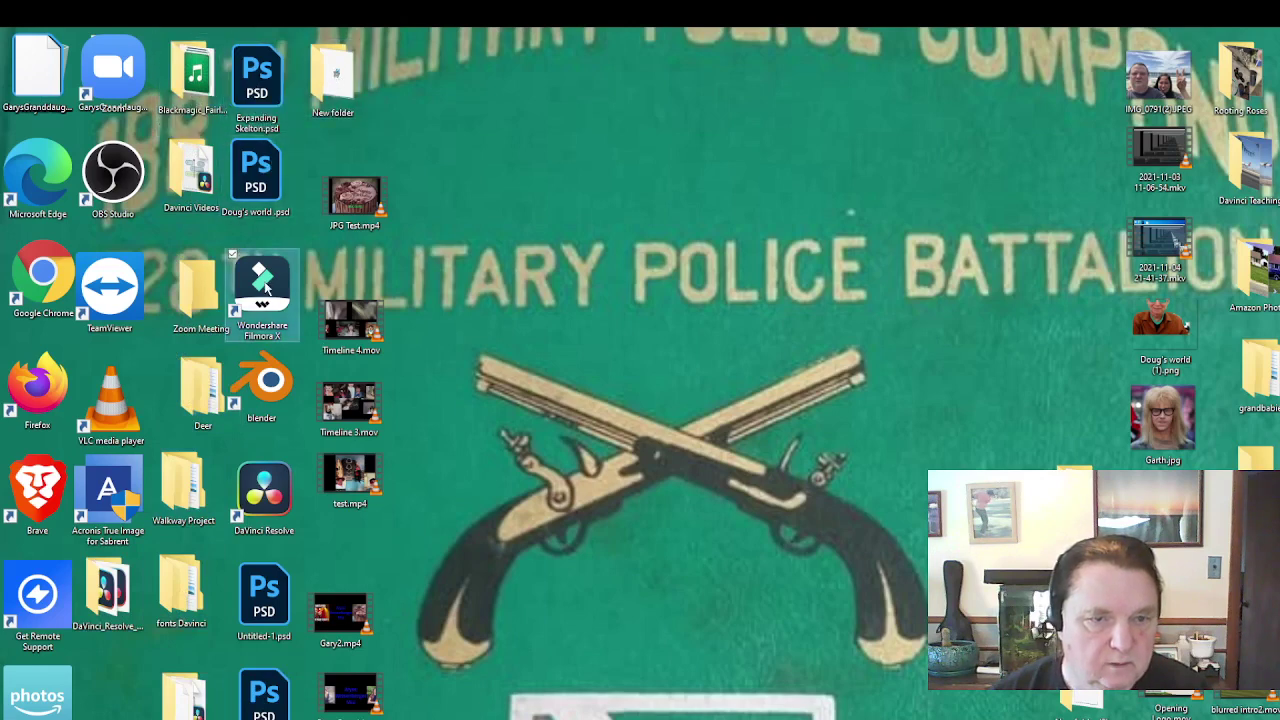
pyautogui.click(268, 392)
pyautogui.click(258, 492)
pyautogui.click(251, 593)
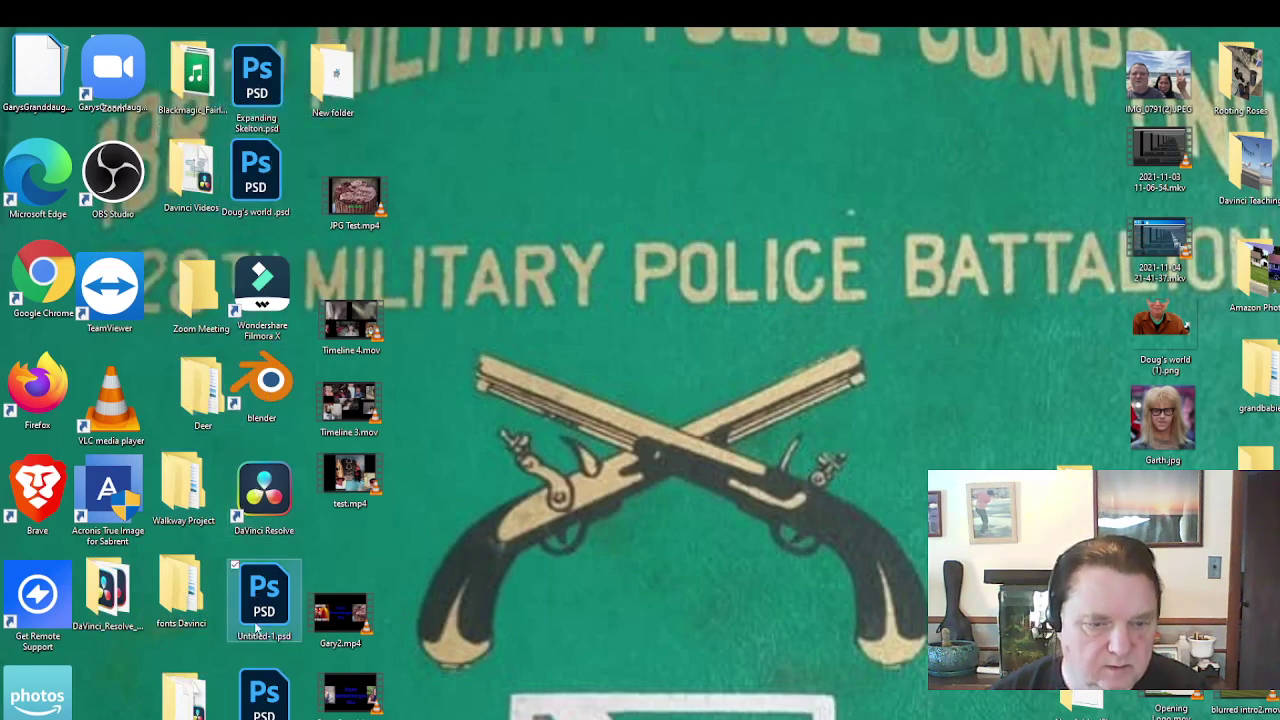
pyautogui.click(267, 697)
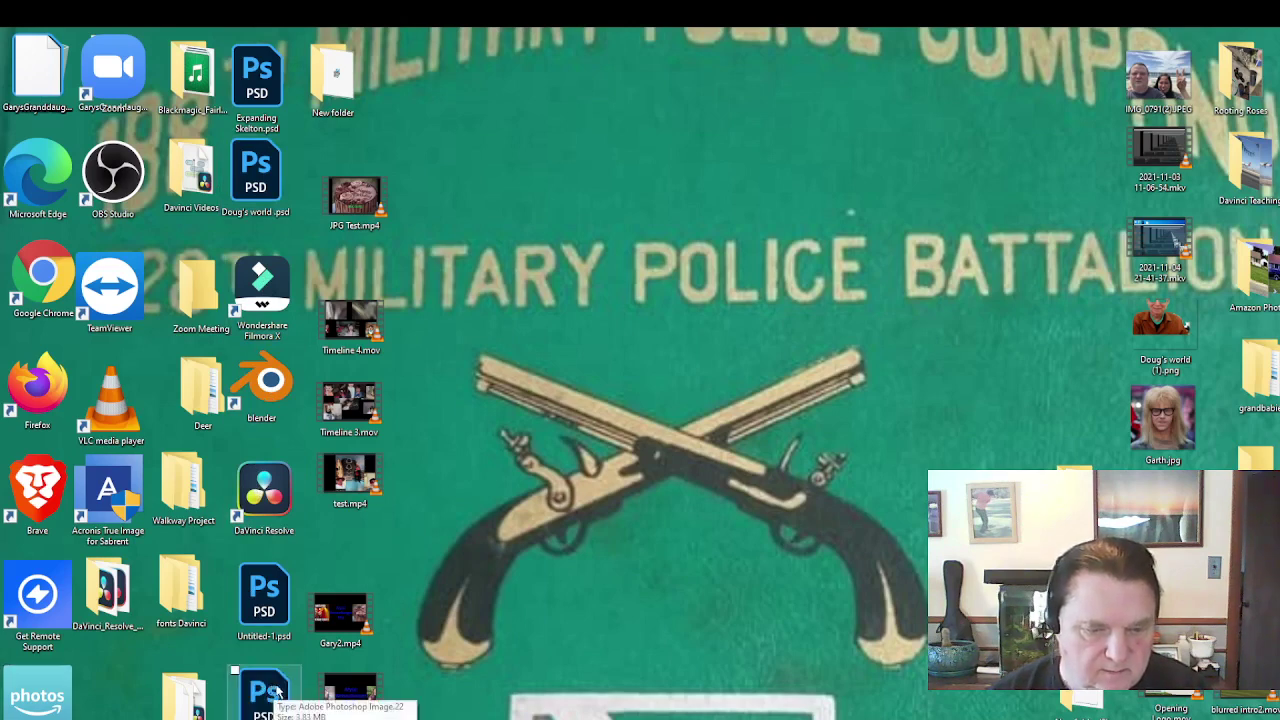
pyautogui.click(340, 612)
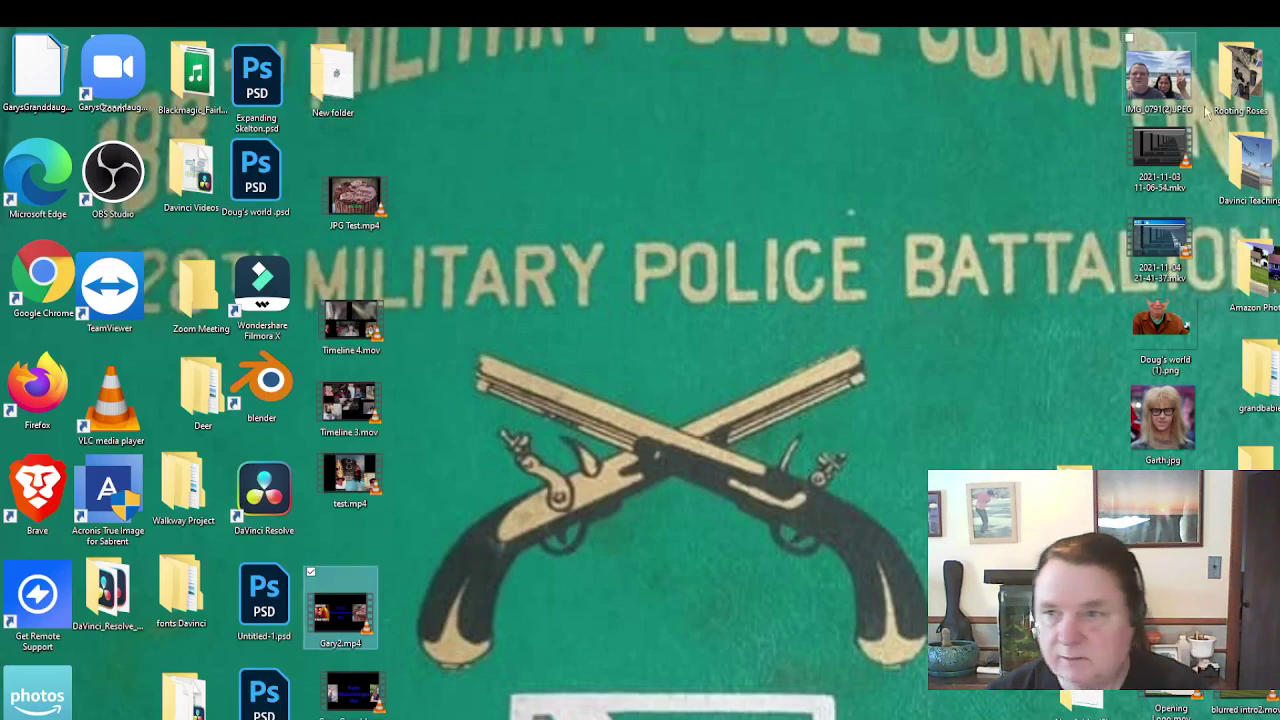
pyautogui.click(742, 169)
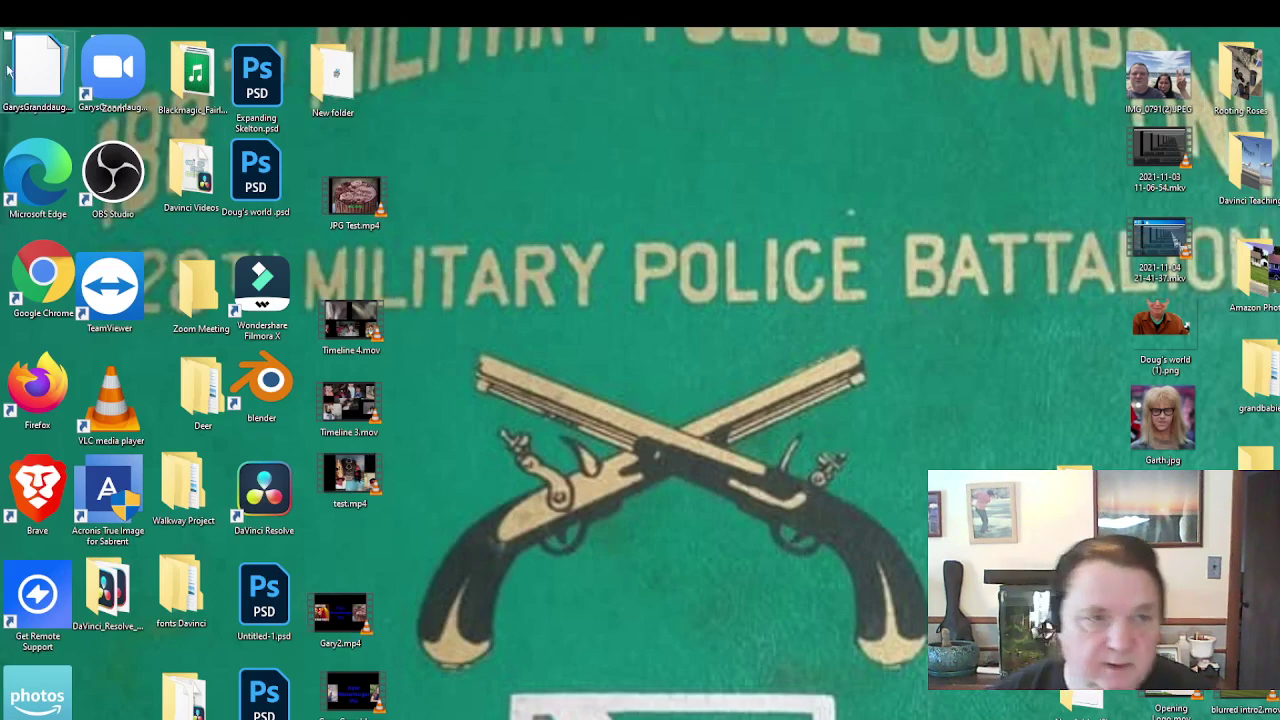
# Step: Drop a stray duplicate into the Recycle Bin and delete the GarysGranddaughter file over Zoom
pyautogui.moveTo(8, 70); pyautogui.dragTo(12, 40)
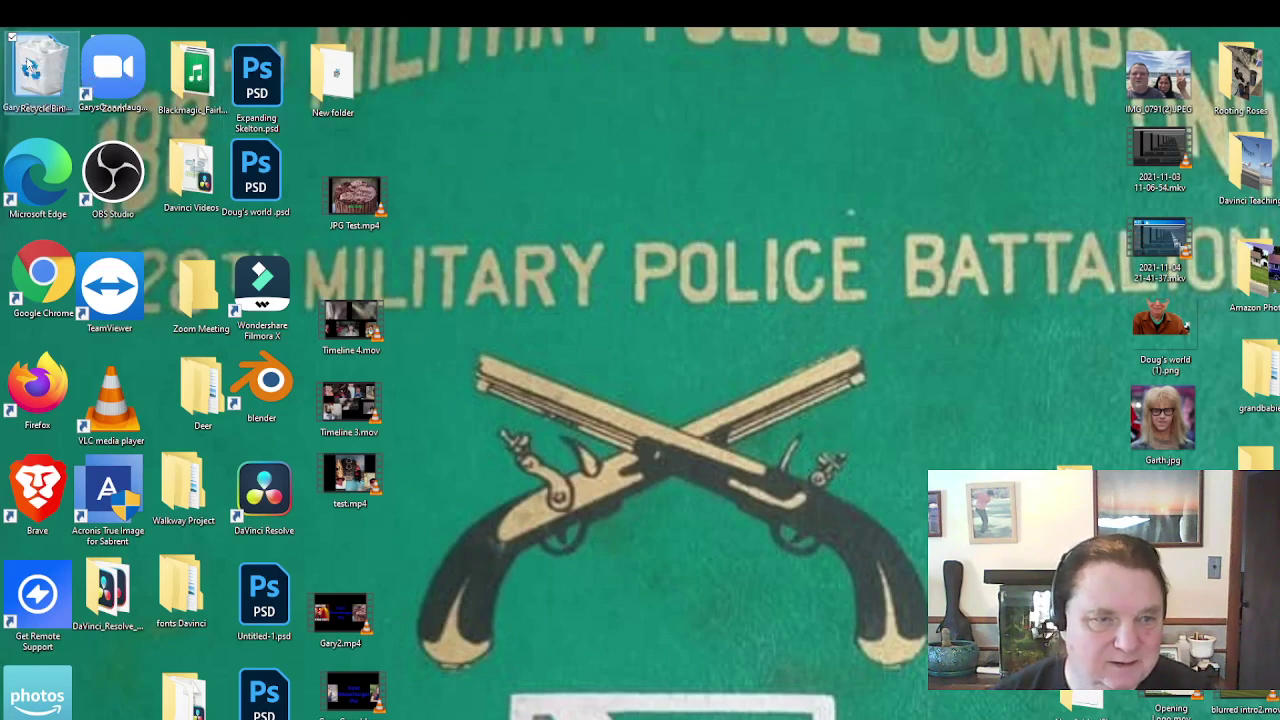
pyautogui.moveTo(75, 65)
pyautogui.mouseDown()
pyautogui.moveTo(43, 72)
pyautogui.moveTo(30, 46)
pyautogui.moveTo(47, 80)
pyautogui.moveTo(35, 52)
pyautogui.mouseUp()
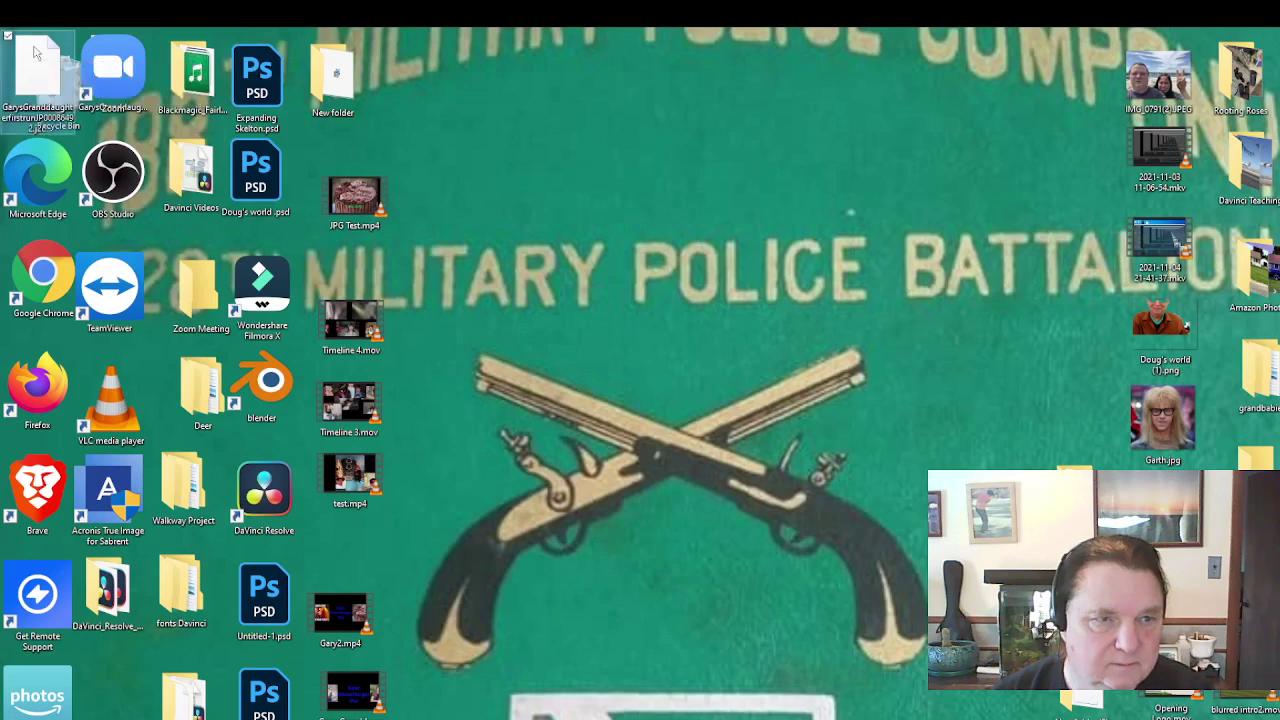
pyautogui.moveTo(35, 52)
pyautogui.mouseDown()
pyautogui.moveTo(42, 75)
pyautogui.moveTo(400, 45)
pyautogui.moveTo(35, 55)
pyautogui.mouseUp()
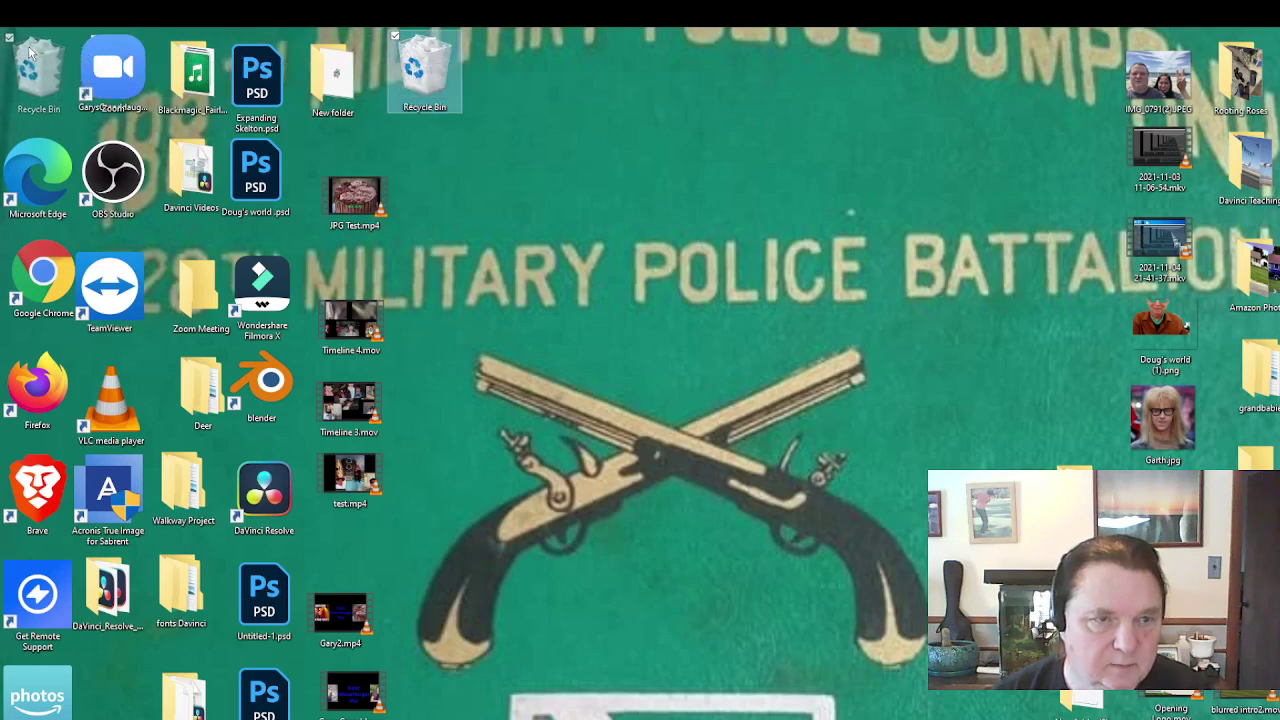
pyautogui.click(114, 52)
pyautogui.press('Delete')
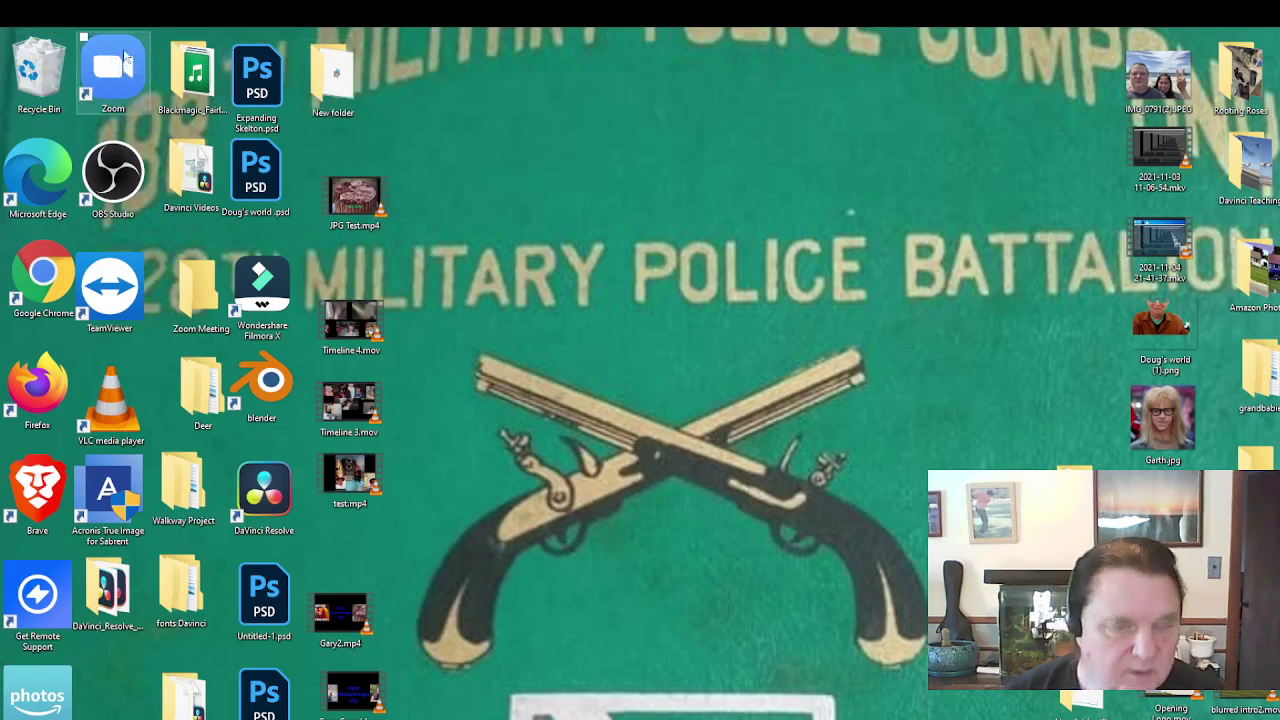
# Step: Empty the Recycle Bin, confirming Yes to permanently delete all the .cin exports
pyautogui.doubleClick(28, 62)
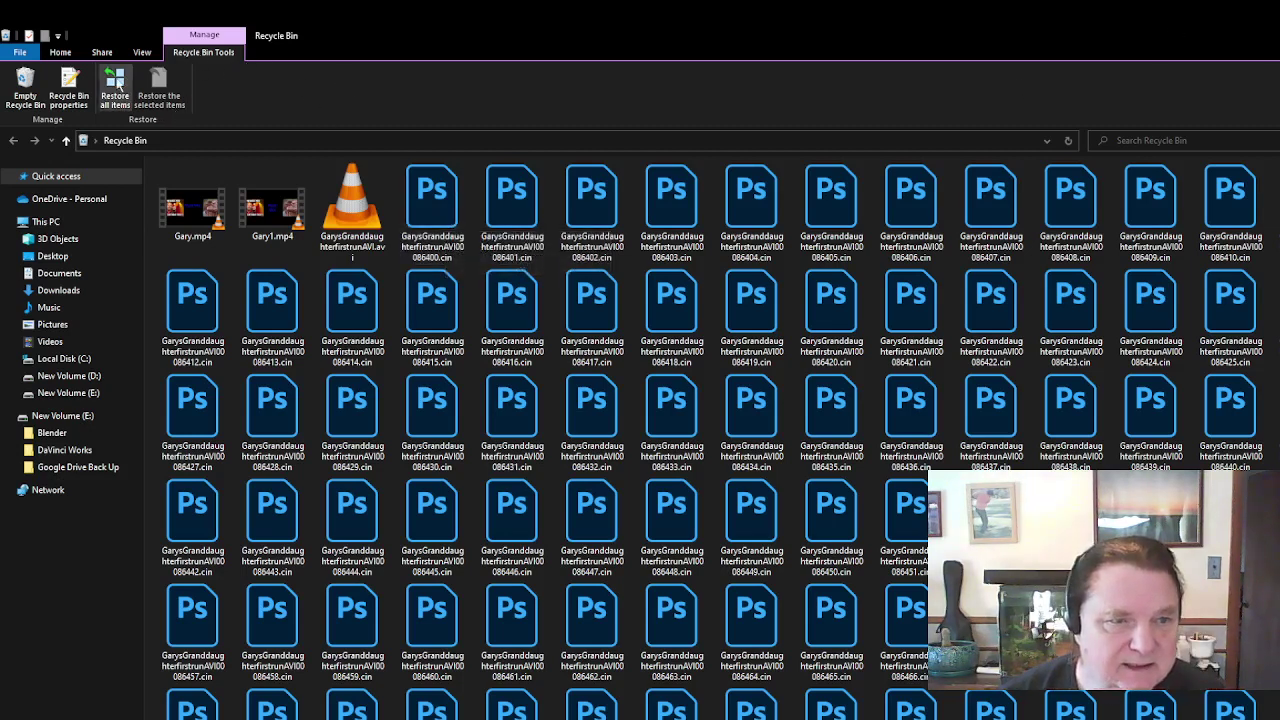
pyautogui.click(25, 85)
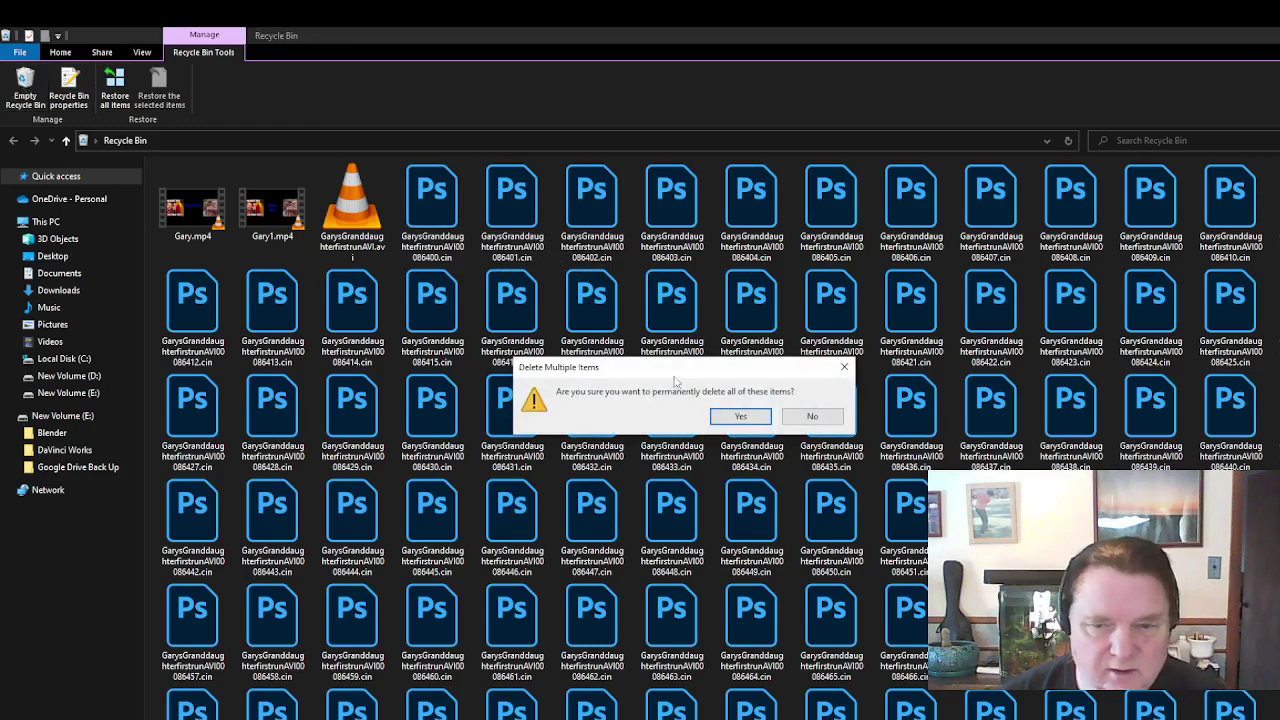
pyautogui.click(741, 416)
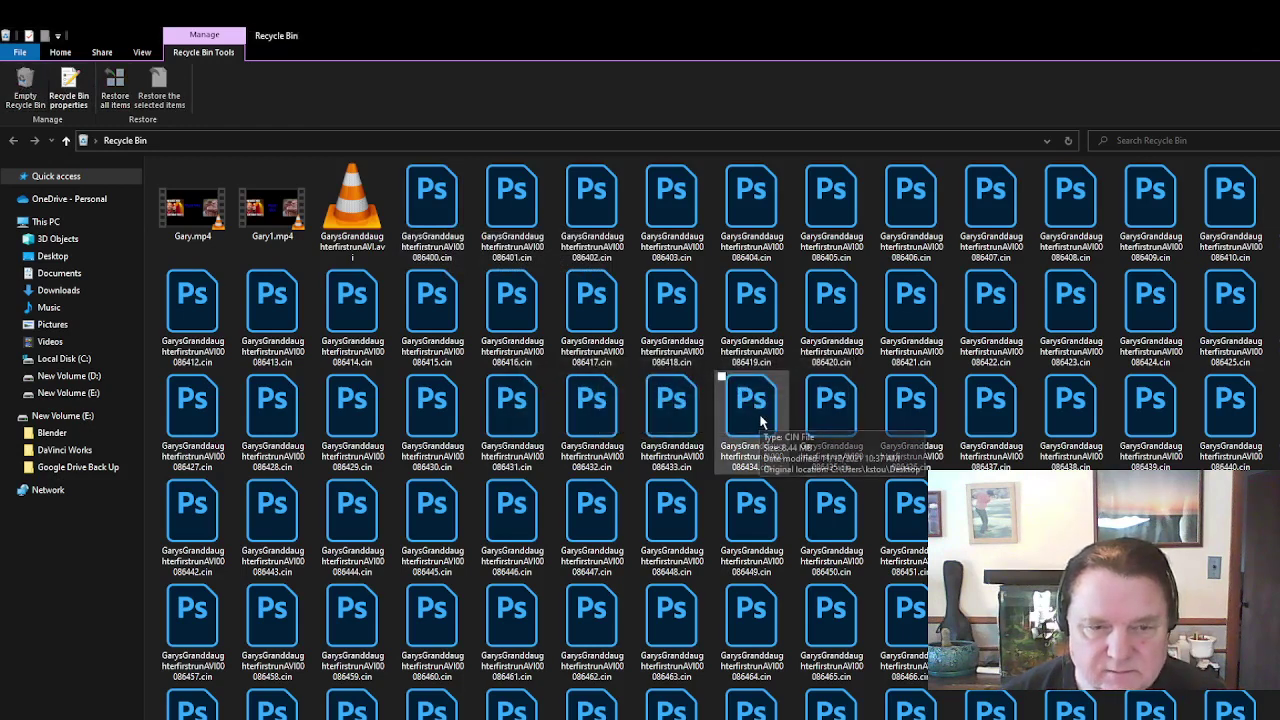